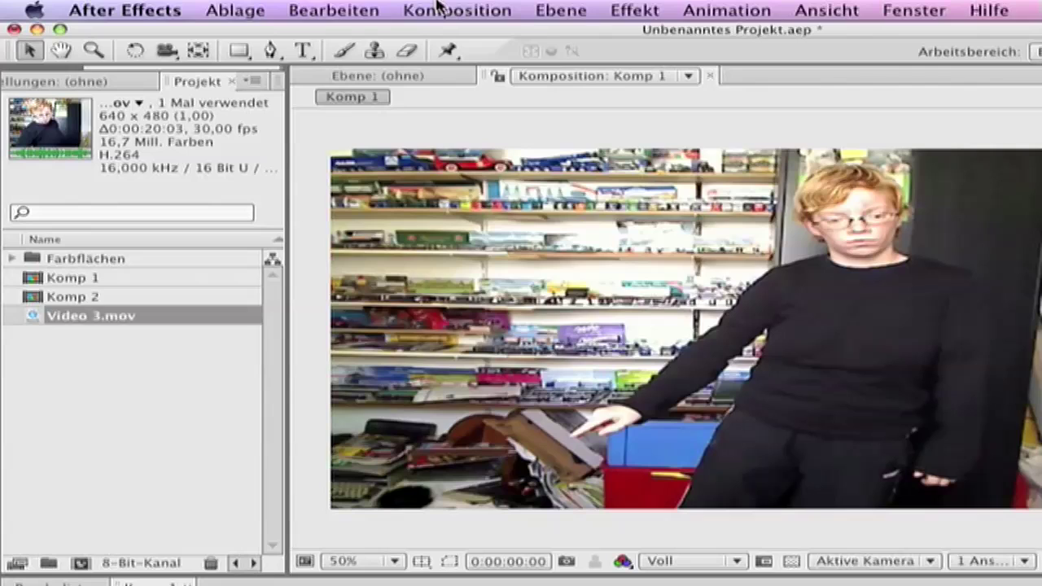
# - Cancel an accidental new composition and move the current time to frame 3
pyautogui.click(437, 7)
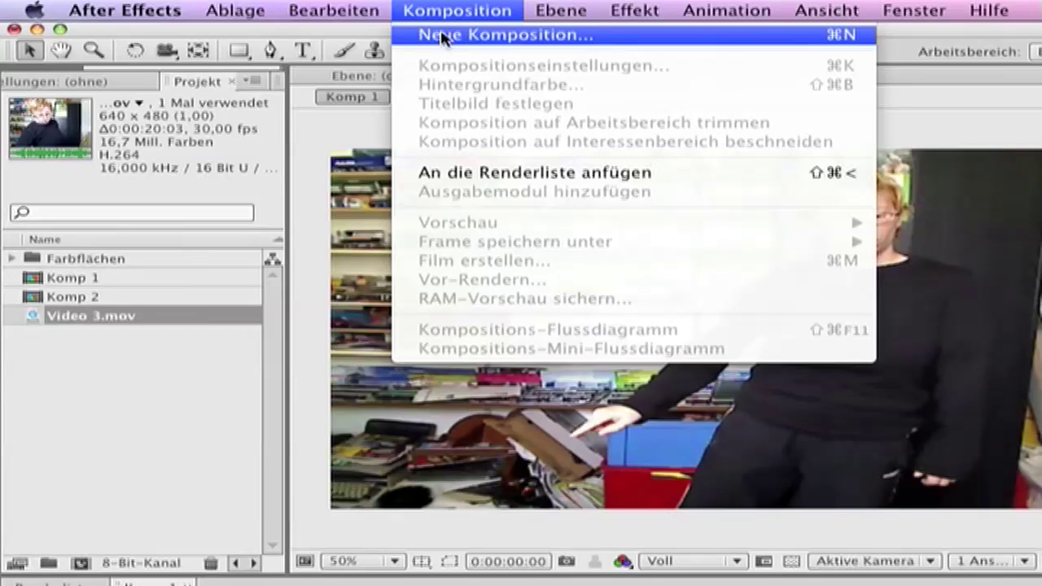
pyautogui.click(443, 36)
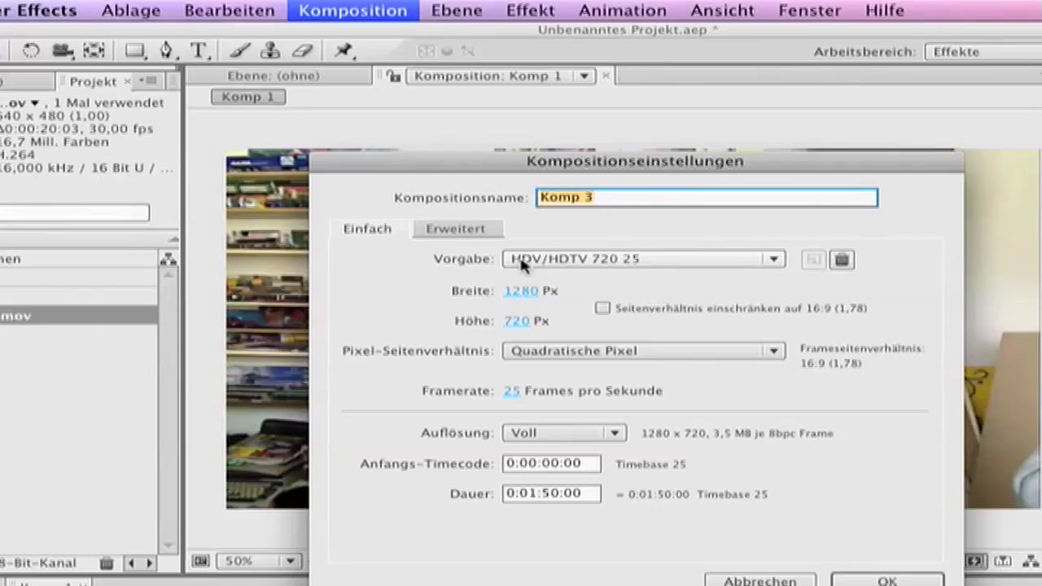
pyautogui.press('Escape')
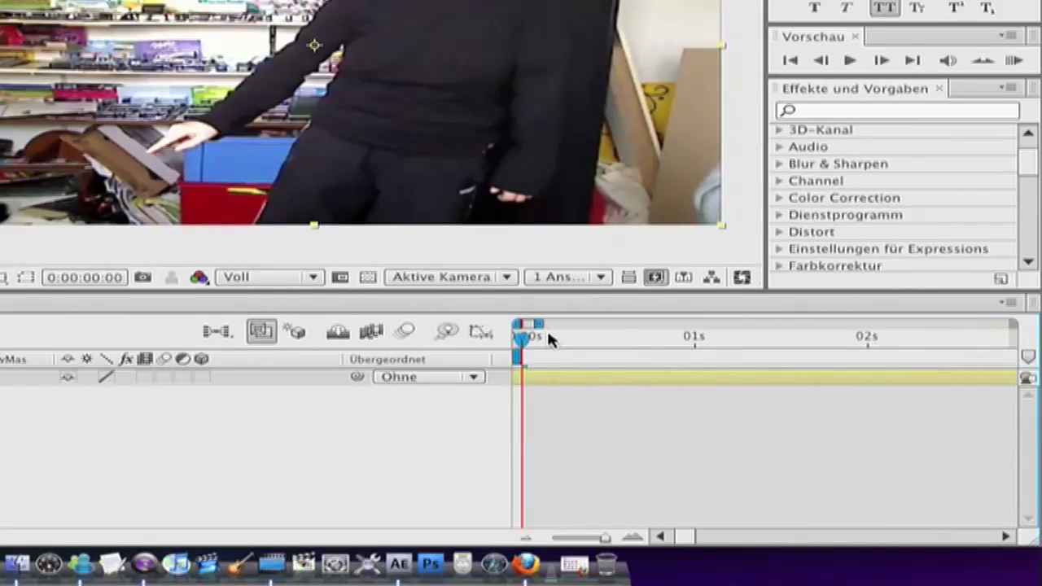
pyautogui.moveTo(525, 343); pyautogui.dragTo(605, 344)
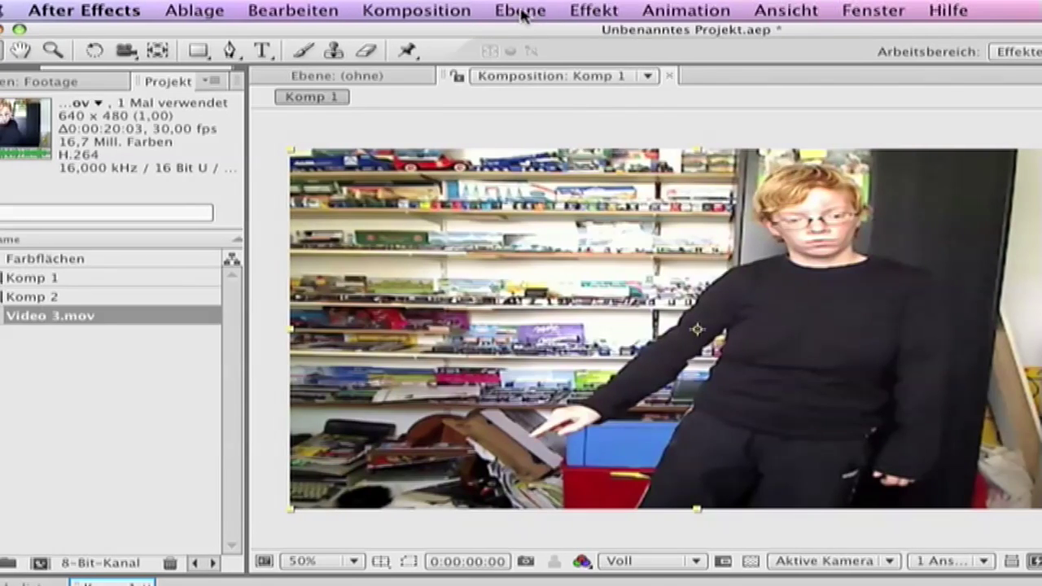
# - Create a black composition-sized solid named Particular
pyautogui.click(523, 11)
pyautogui.moveTo(855, 34)
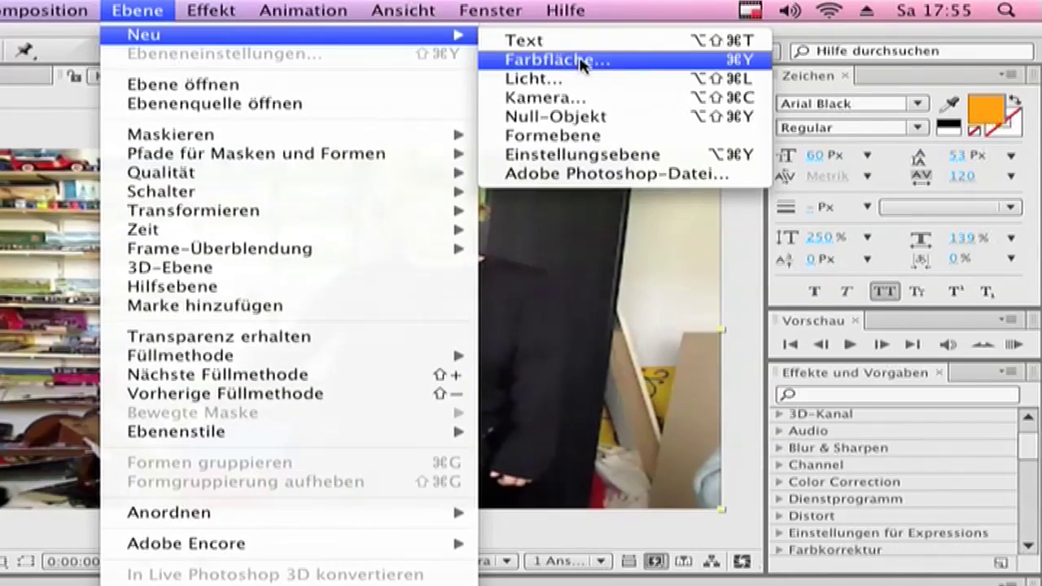
pyautogui.click(644, 59)
pyautogui.write('Particular')
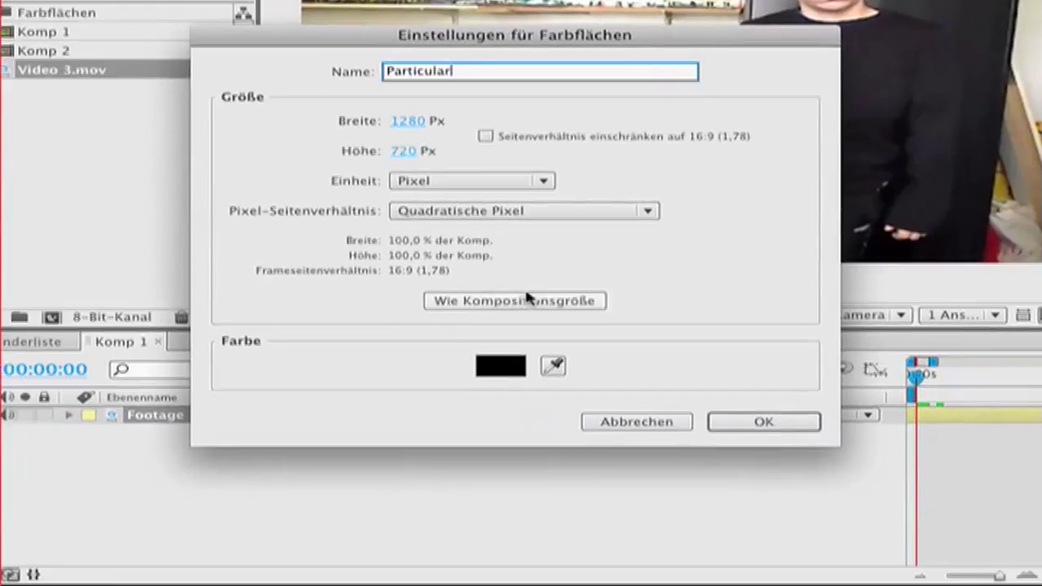
pyautogui.click(436, 400)
pyautogui.click(773, 383)
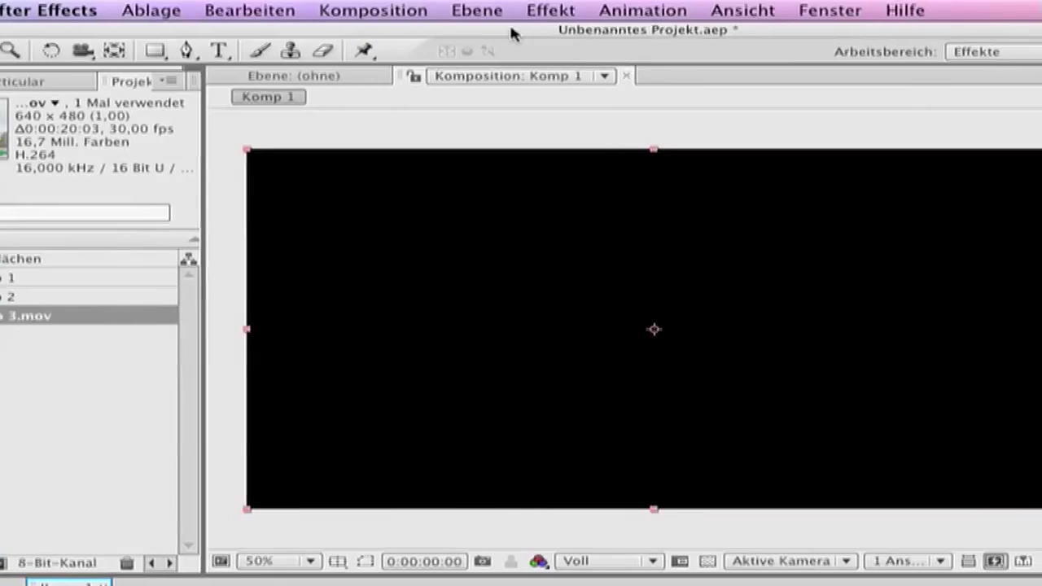
# - Add a new null object layer to Komp 1
pyautogui.click(413, 11)
pyautogui.moveTo(419, 34)
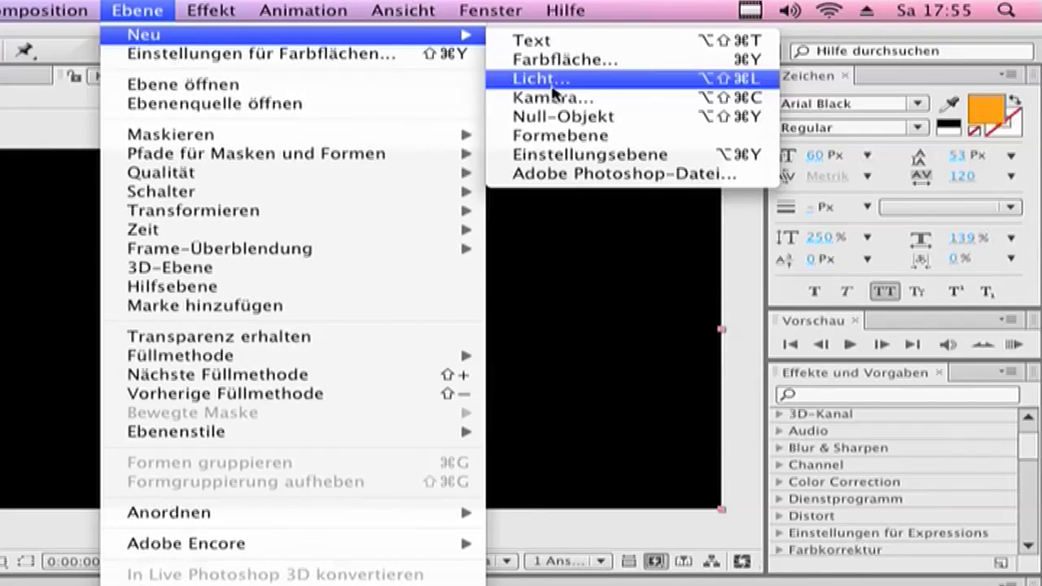
pyautogui.click(928, 117)
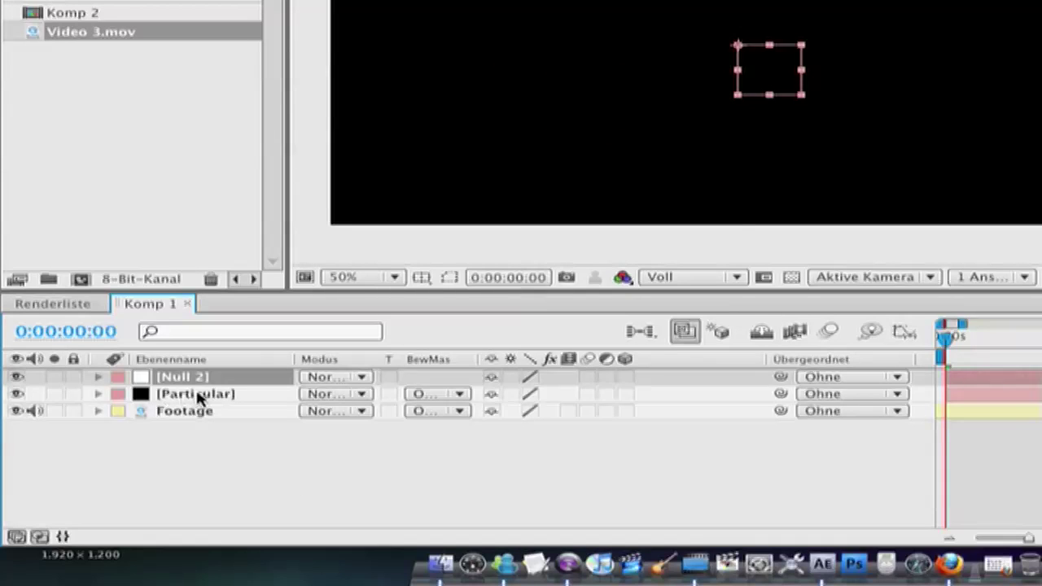
# - Search effects for 'parti', apply Trapcode Particular to the Particular solid, and preview the particles
pyautogui.click(195, 395)
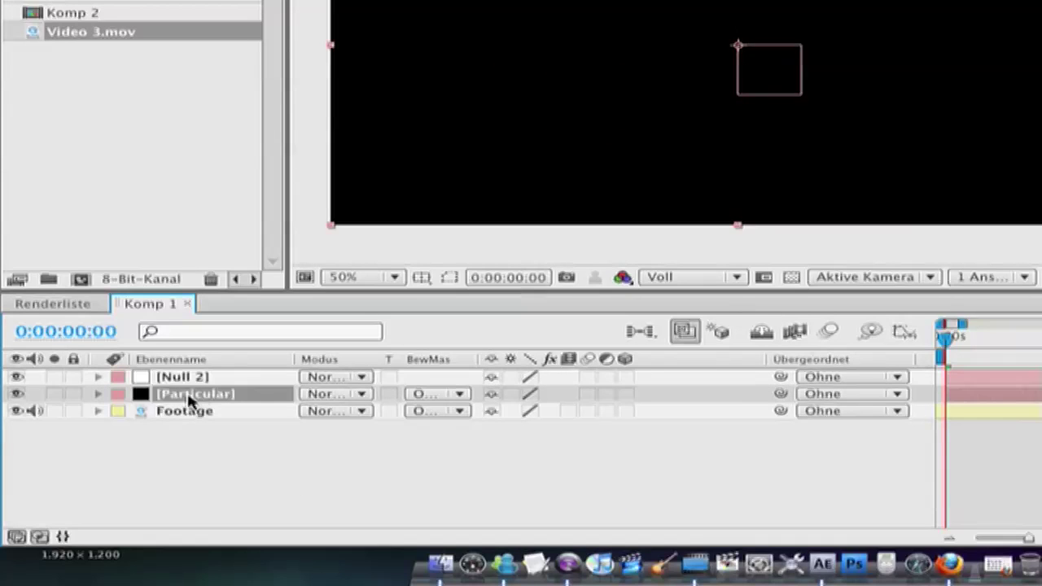
pyautogui.click(1041, 111)
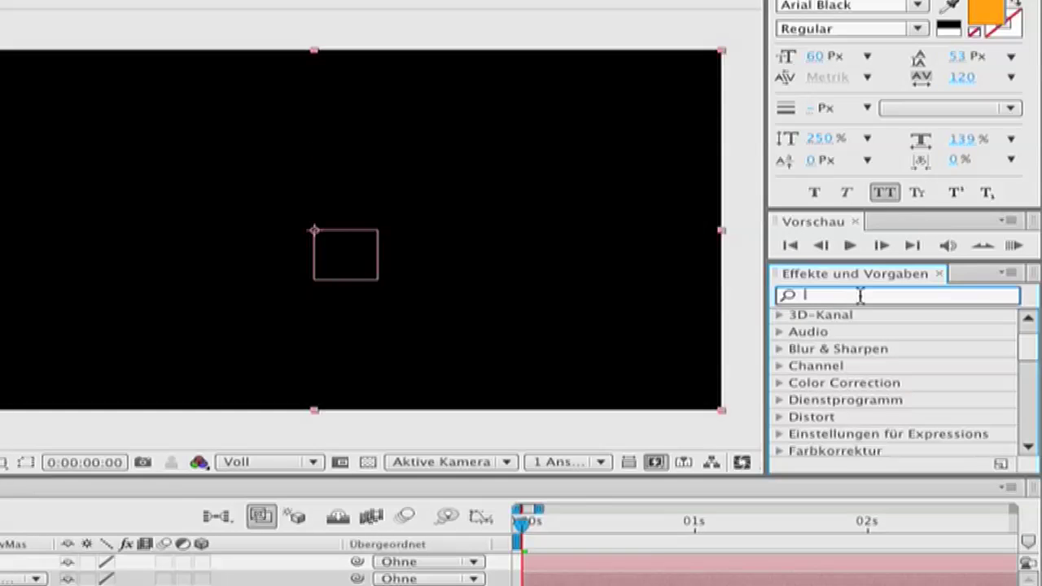
pyautogui.write('partiv')
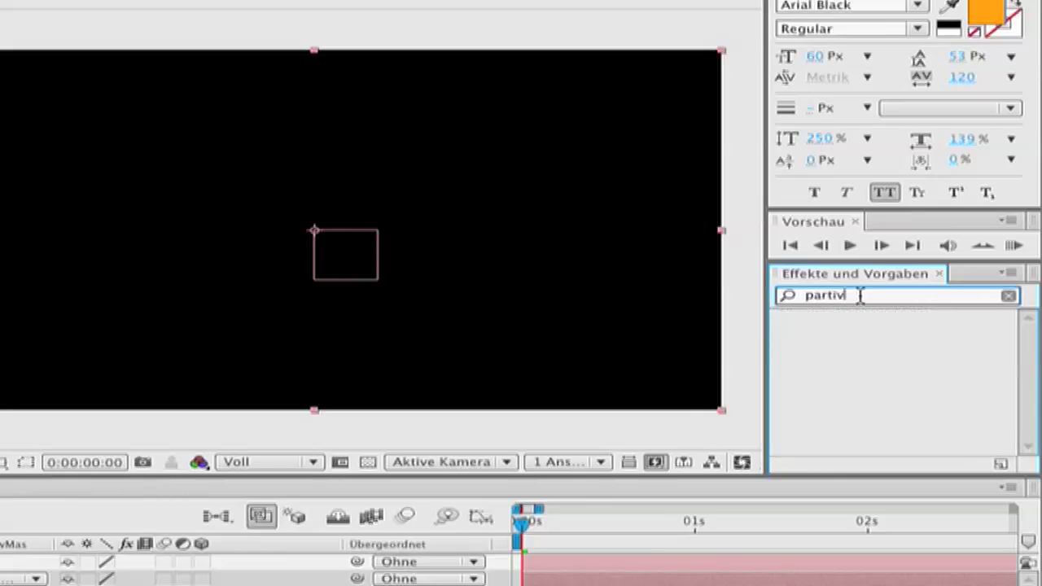
pyautogui.press('BackSpace')
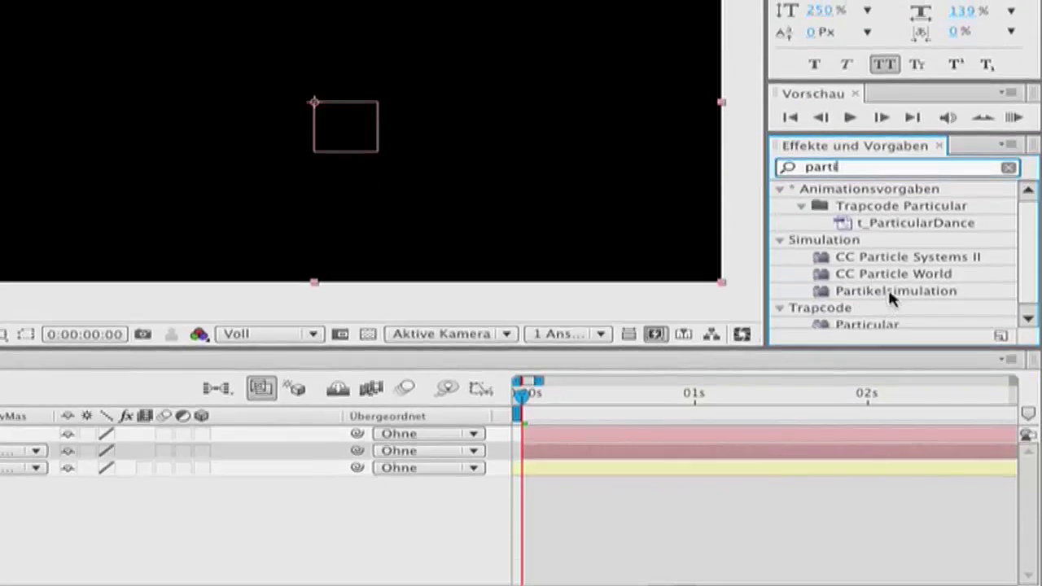
pyautogui.scroll(-1, 868, 448)
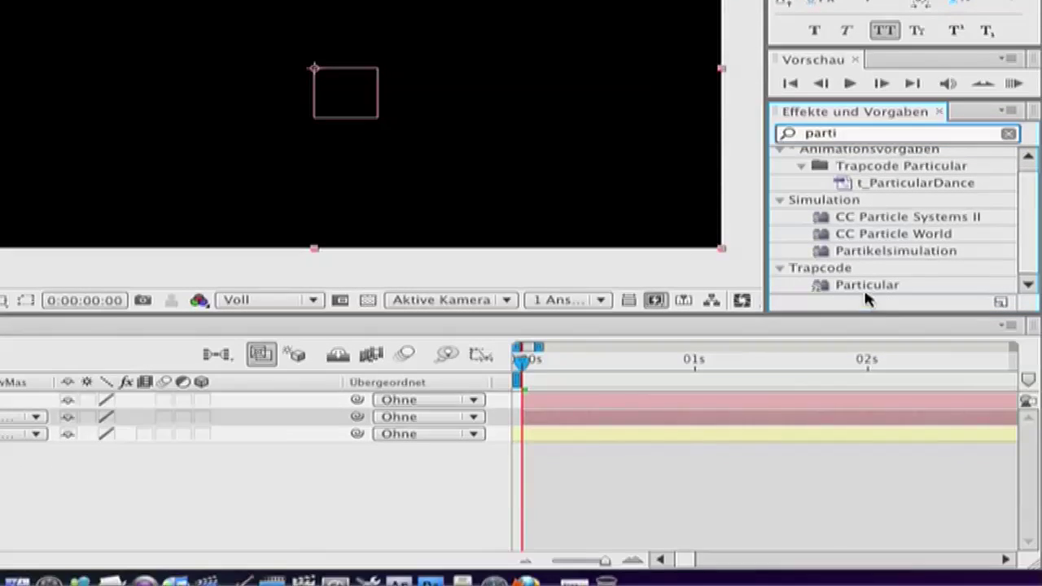
pyautogui.click(870, 289)
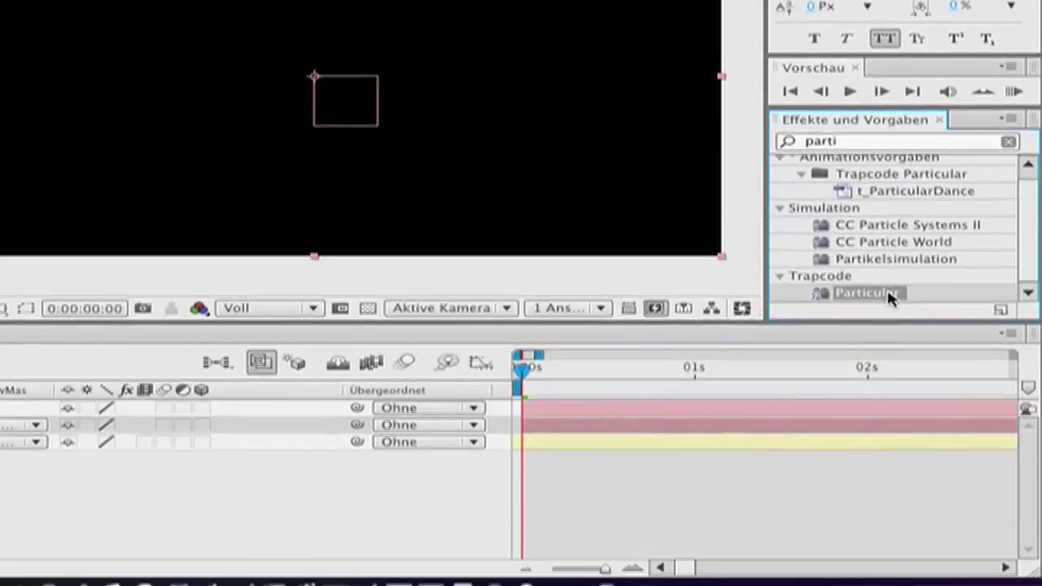
pyautogui.moveTo(889, 295); pyautogui.dragTo(0, 402)
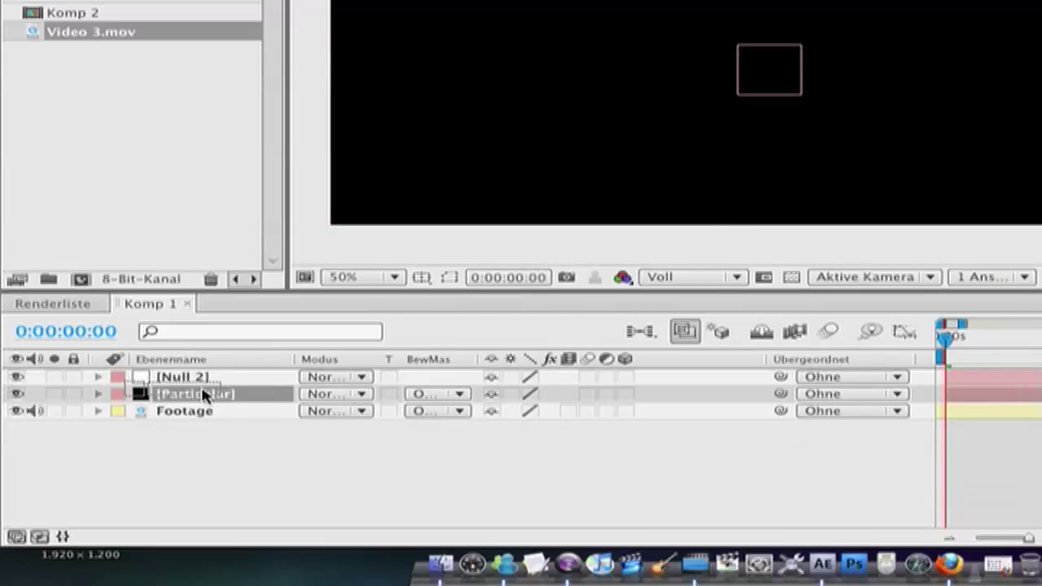
pyautogui.moveTo(204, 395); pyautogui.dragTo(203, 395)
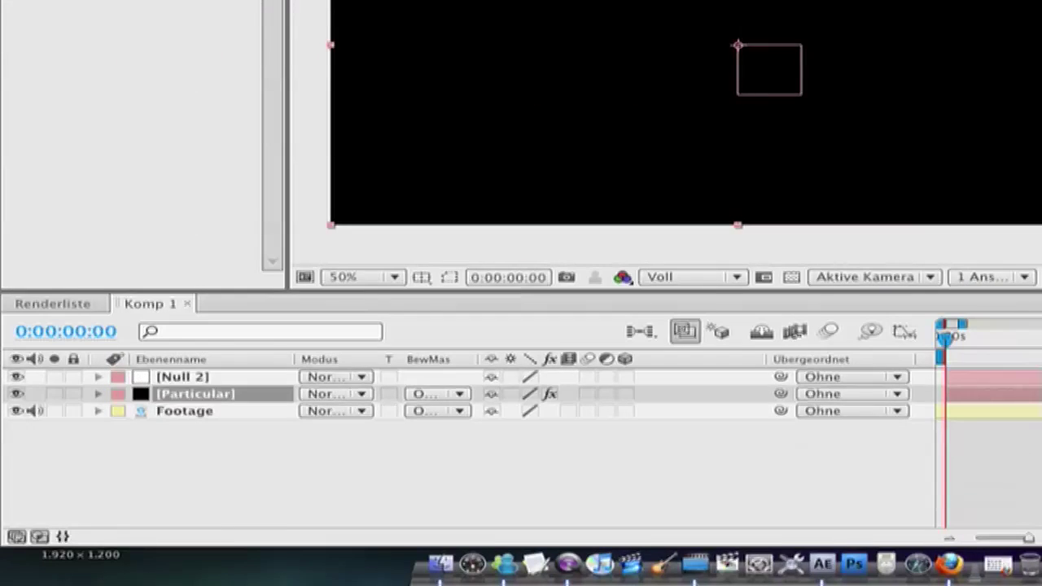
pyautogui.press('space')
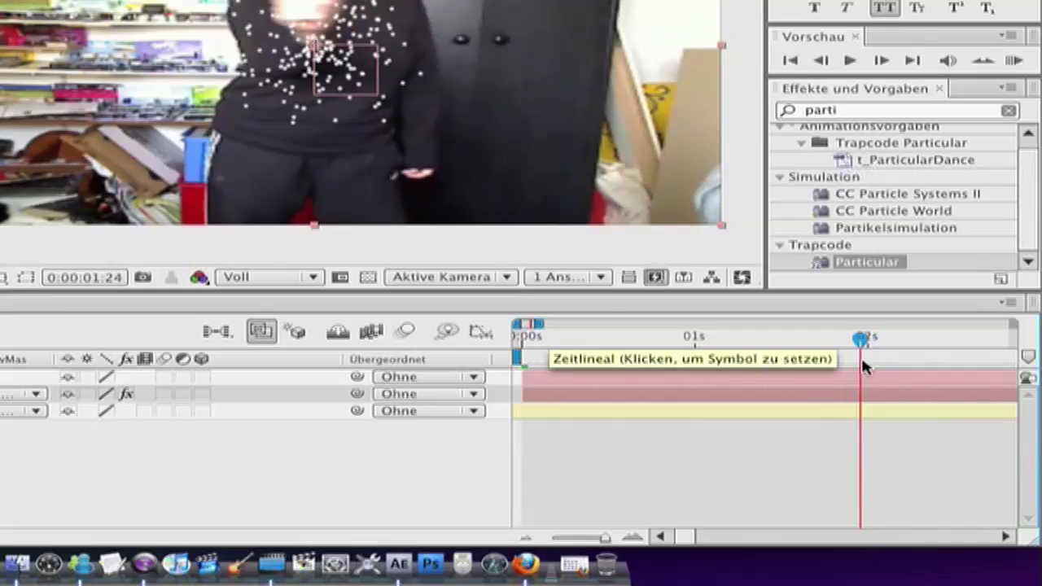
pyautogui.press('space')
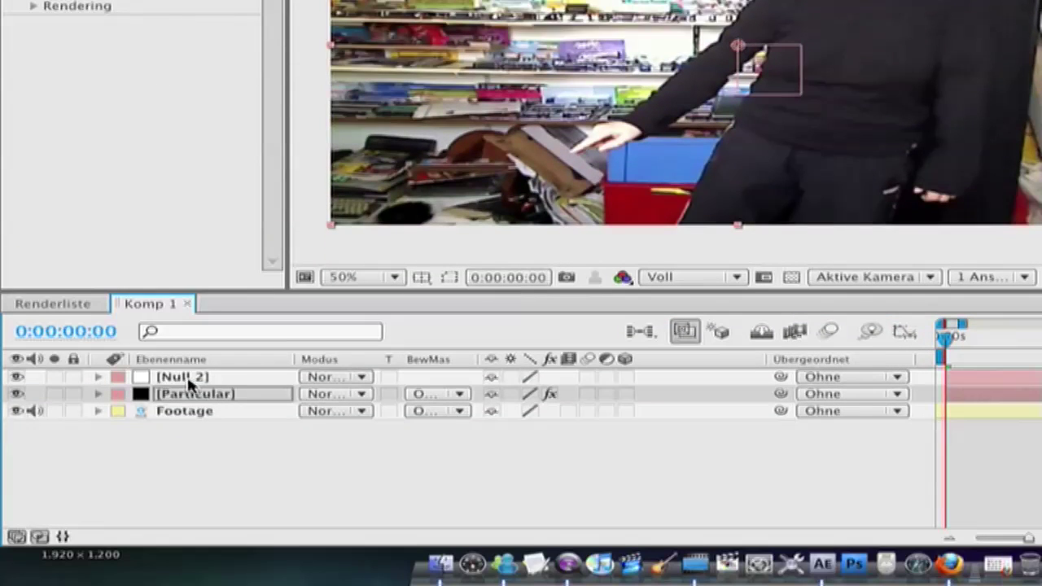
# - Select the null layer, then the Particular layer to show its effect settings
pyautogui.click(195, 380)
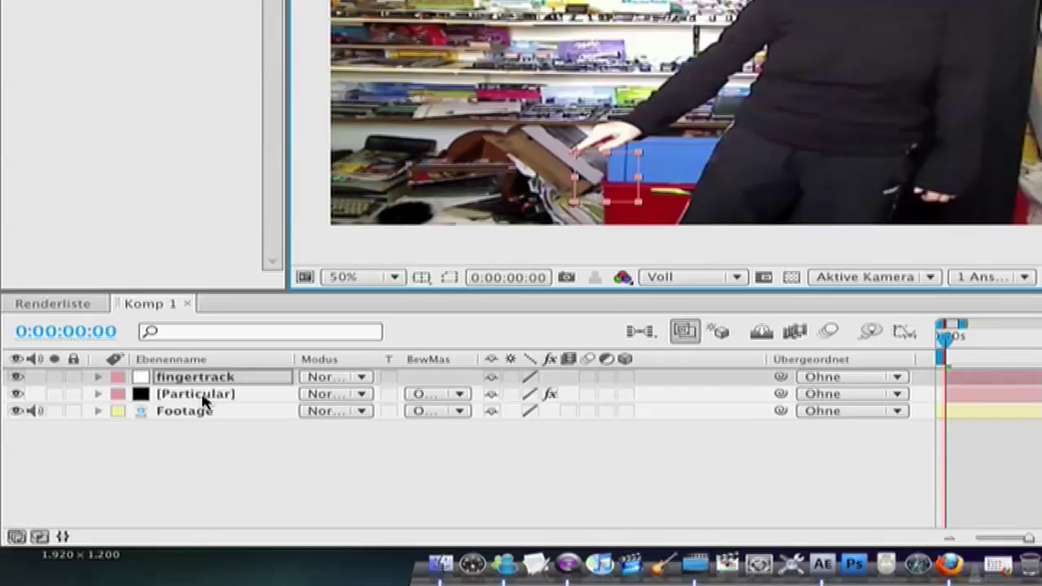
pyautogui.click(204, 395)
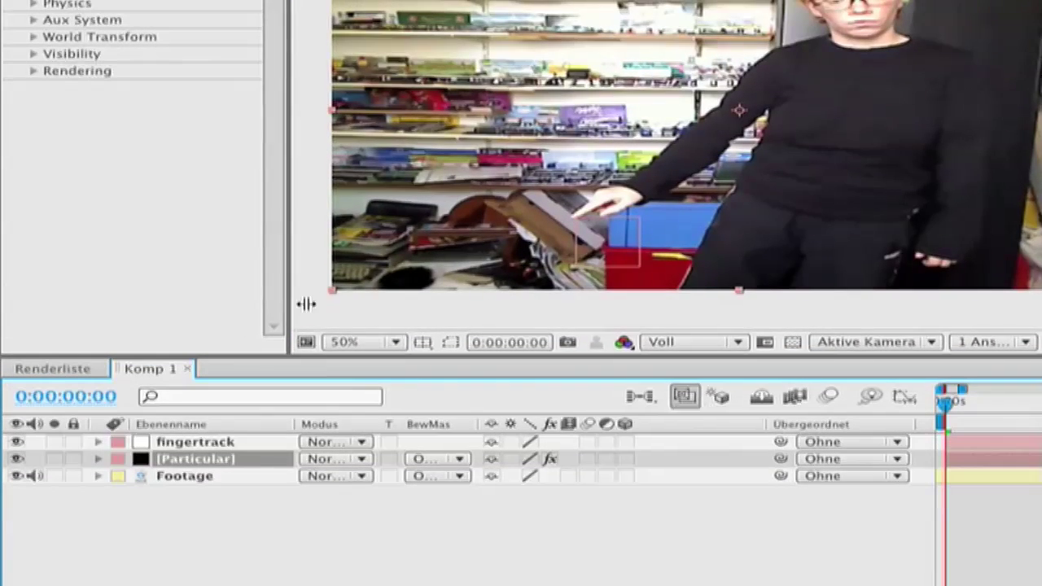
# - Pick-whip an expression on Particular's Emitter Position XY to fingertrack's Position
pyautogui.moveTo(333, 304); pyautogui.dragTo(402, 317)
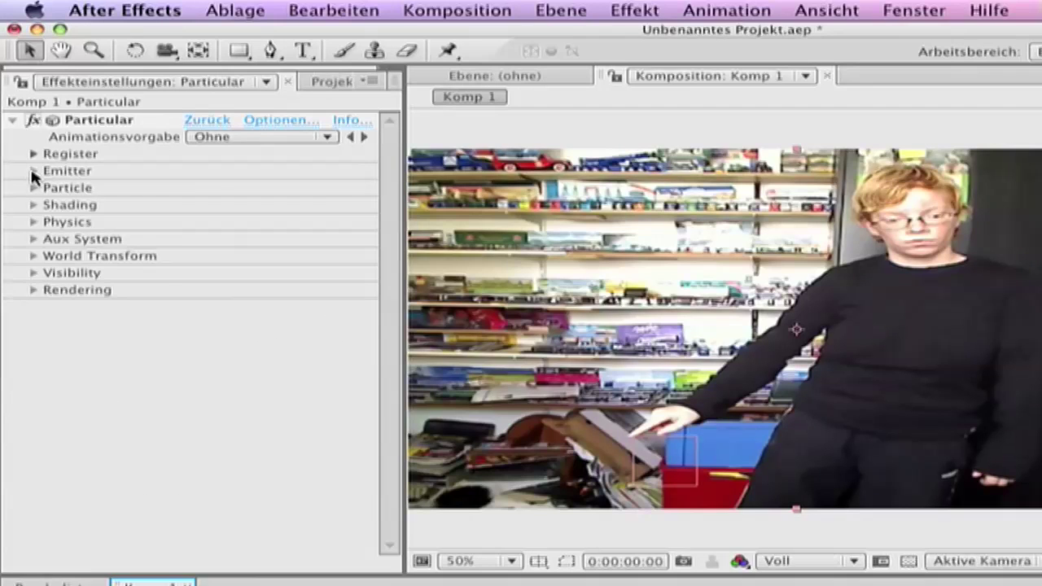
pyautogui.click(33, 171)
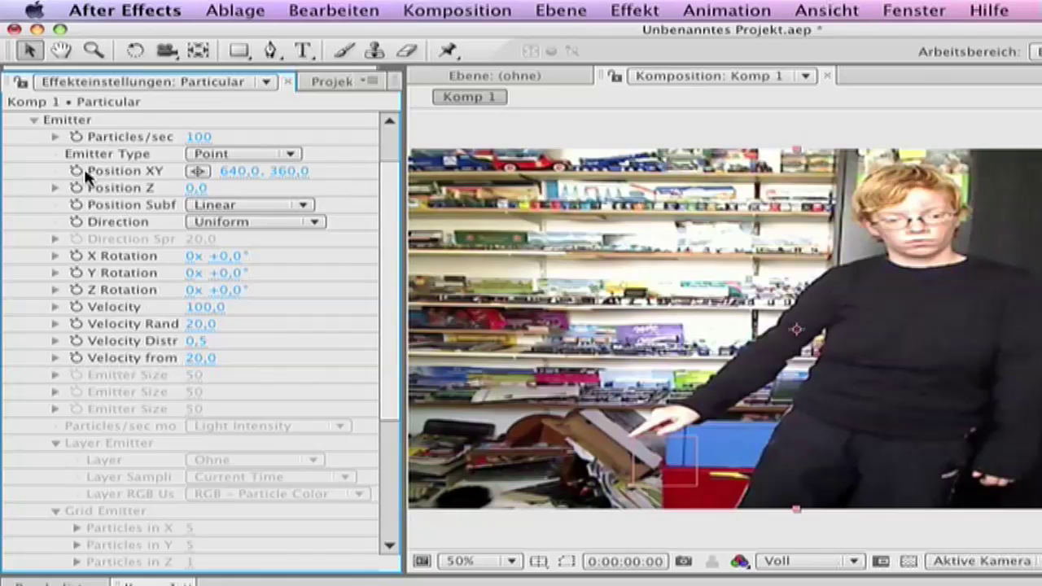
pyautogui.scroll(1, 72, 175)
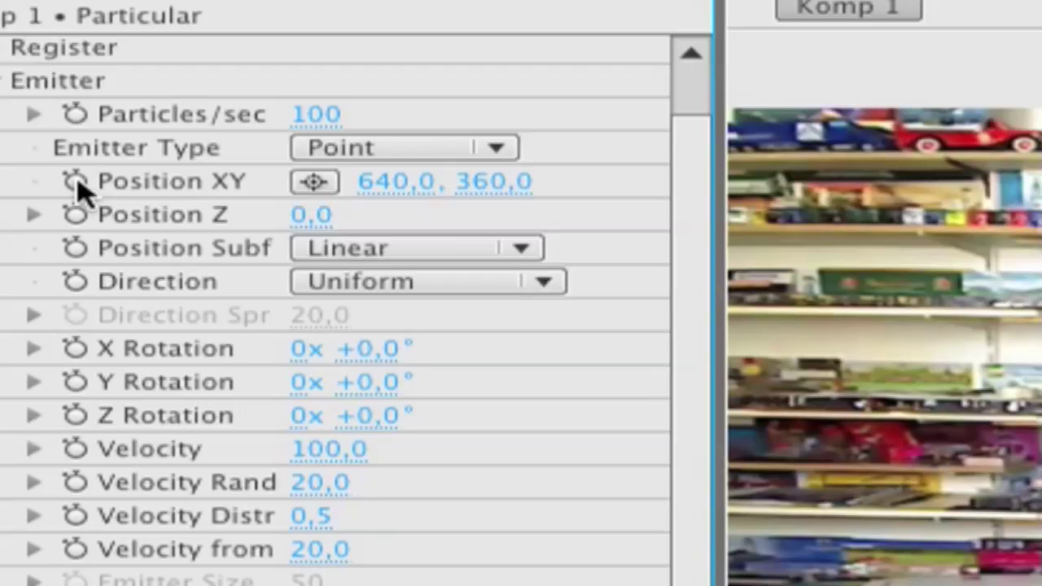
pyautogui.keyDown('alt'); pyautogui.click(76, 182); pyautogui.keyUp('alt')
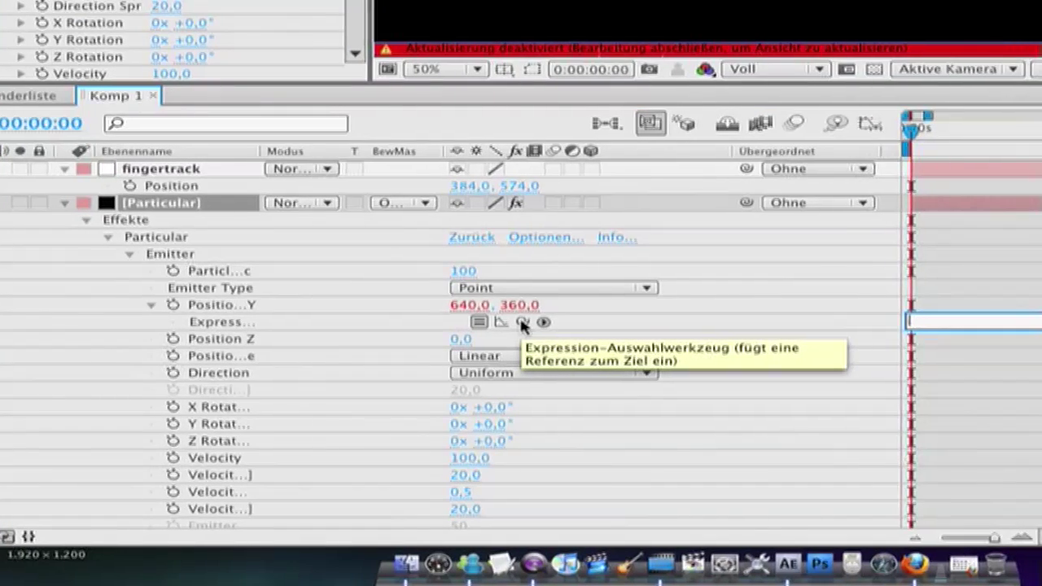
pyautogui.moveTo(522, 323); pyautogui.dragTo(169, 188)
pyautogui.moveTo(201, 297); pyautogui.dragTo(204, 299)
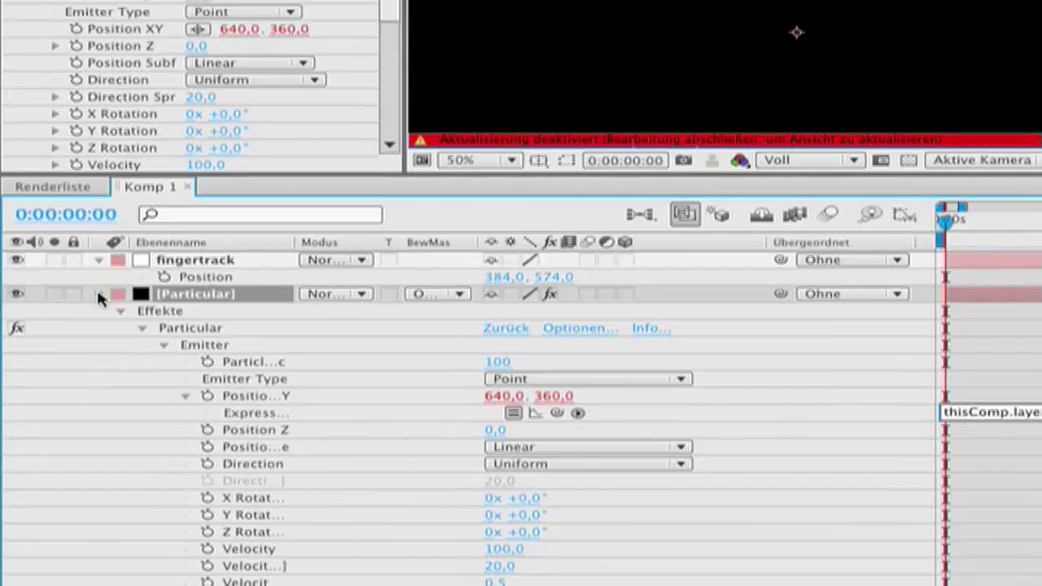
pyautogui.click(97, 312)
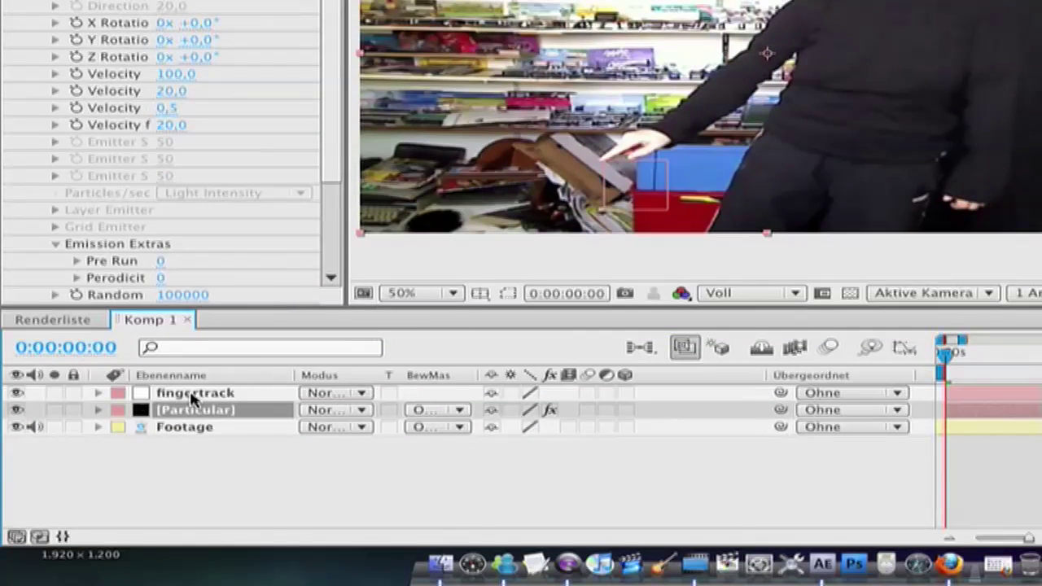
# - Keyframe fingertrack's Position onto the fingertip a few frames ahead, then scrub back to review
pyautogui.click(194, 394)
pyautogui.press('p')
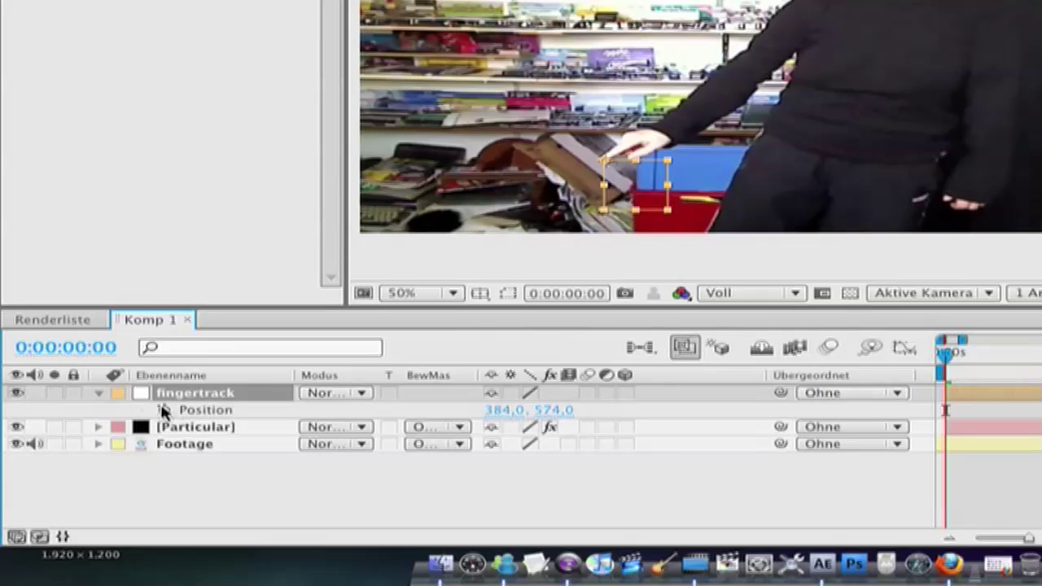
pyautogui.click(163, 410)
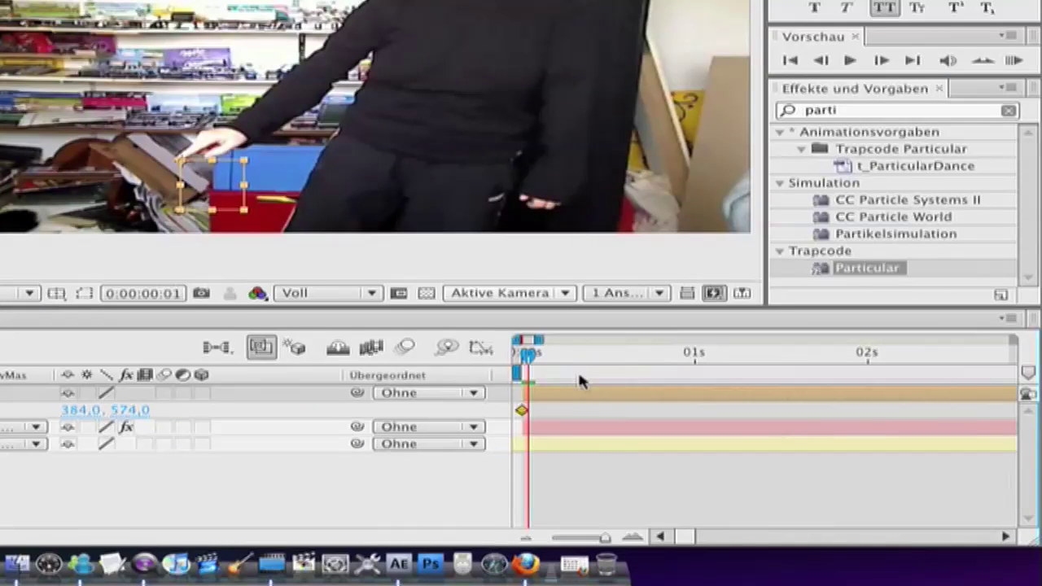
pyautogui.press('pagedown')
pyautogui.press('pagedown')
pyautogui.press('pagedown')
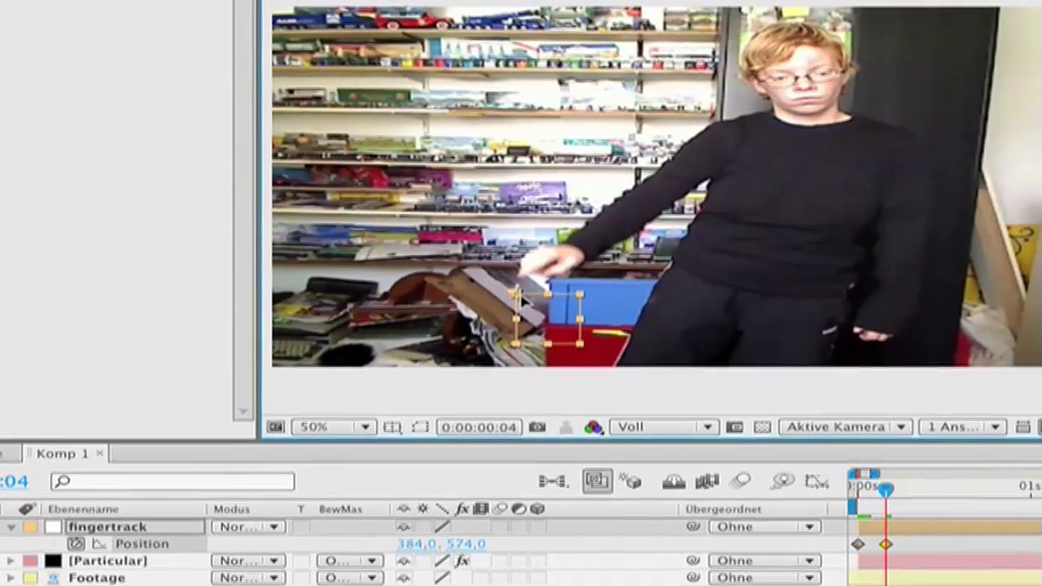
pyautogui.moveTo(522, 299); pyautogui.dragTo(531, 282)
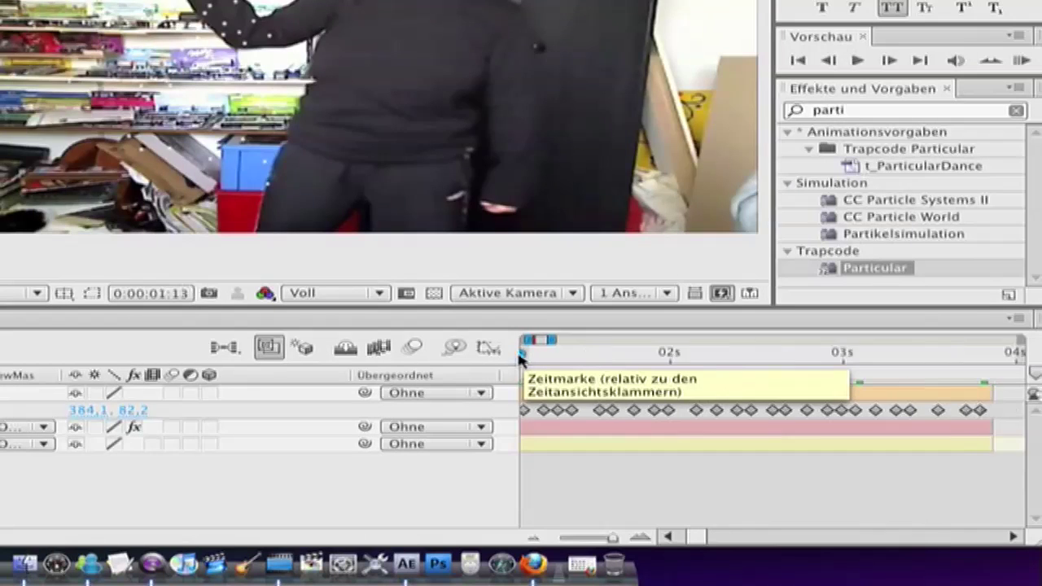
pyautogui.moveTo(515, 358); pyautogui.dragTo(636, 535)
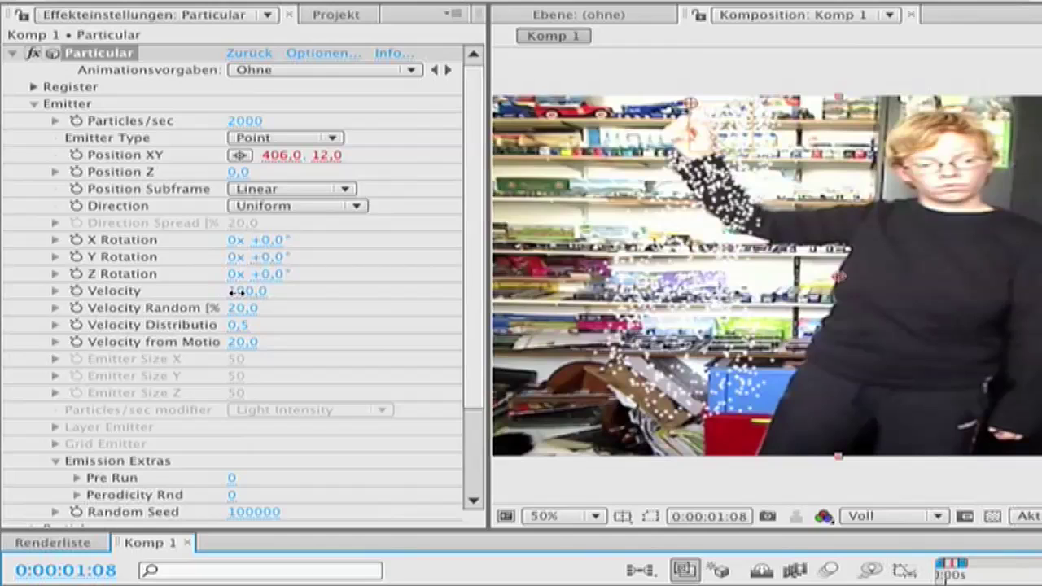
# - Set the emitter Velocity to 0 and Velocity from Motion to 5
pyautogui.click(249, 291)
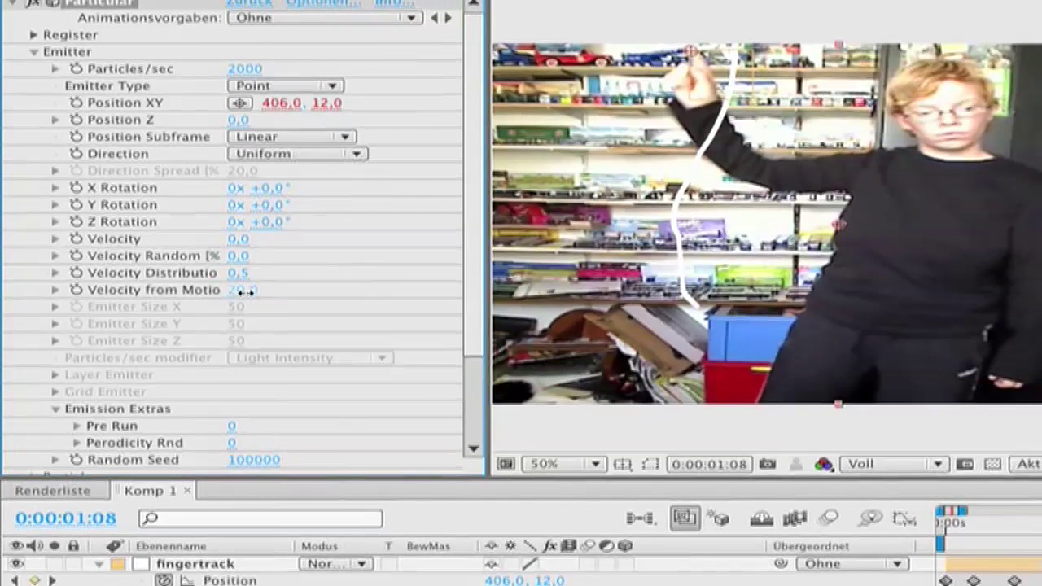
pyautogui.click(245, 290)
pyautogui.press('Return')
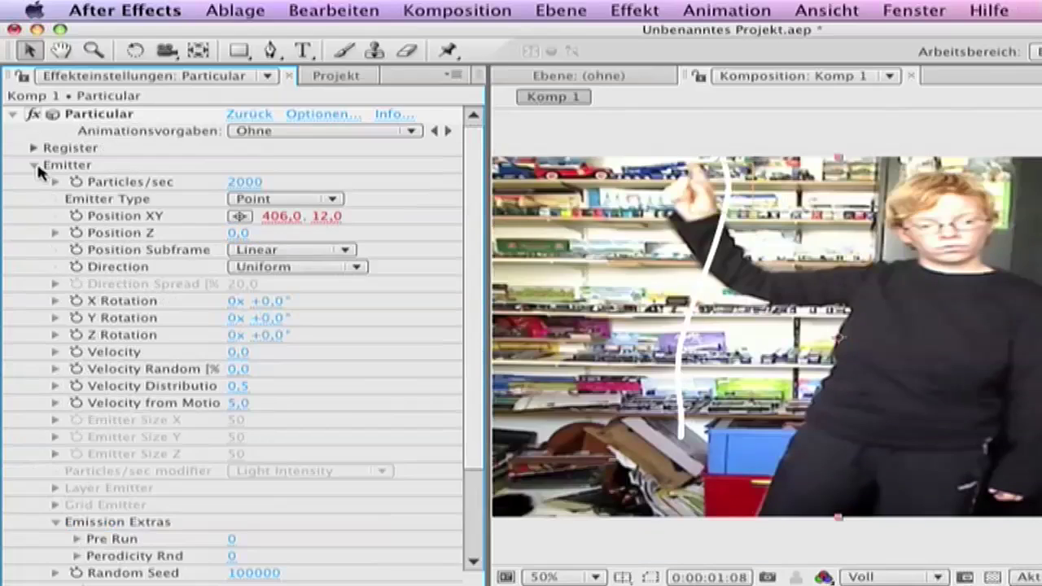
pyautogui.click(34, 164)
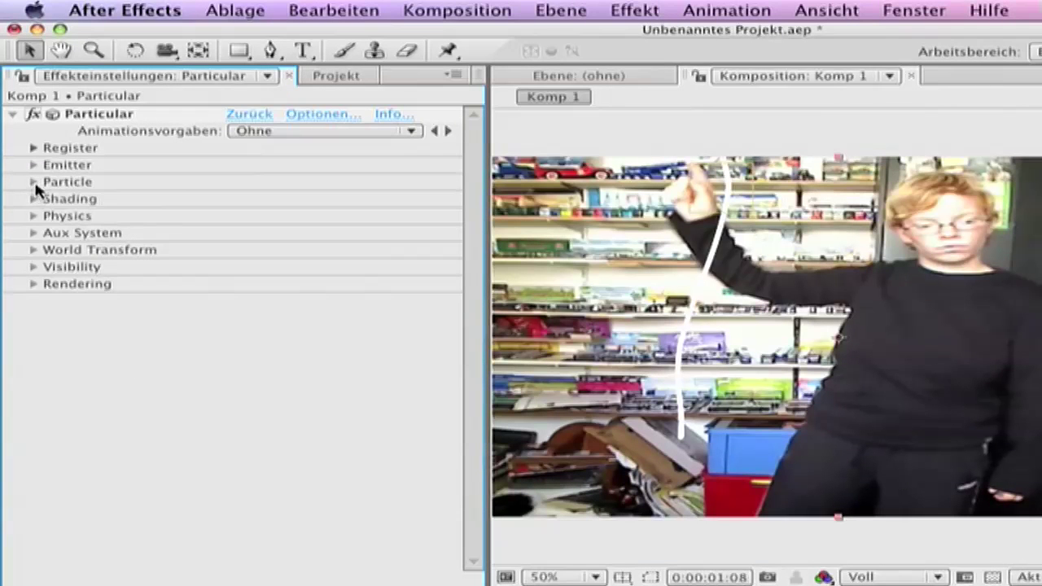
# - Give the particles Life 1 second, Size 1 and Opacity 65
pyautogui.click(35, 183)
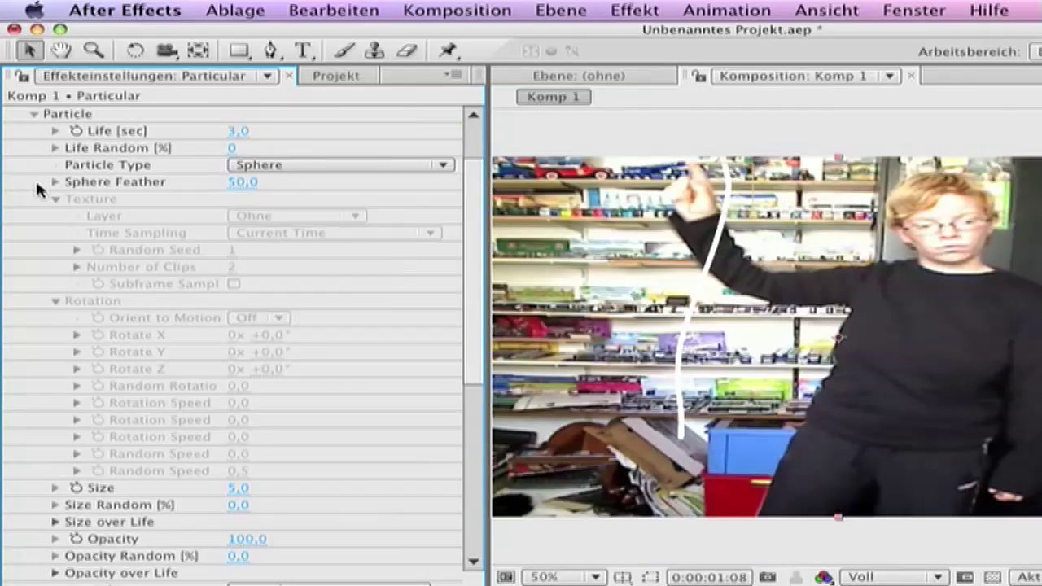
pyautogui.scroll(3, 37, 188)
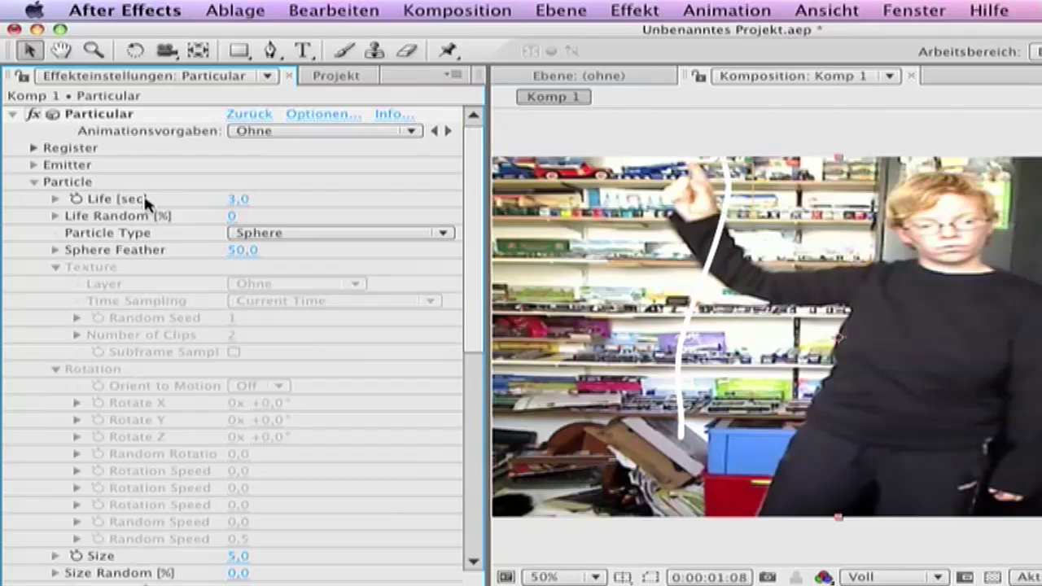
pyautogui.click(238, 200)
pyautogui.press('Return')
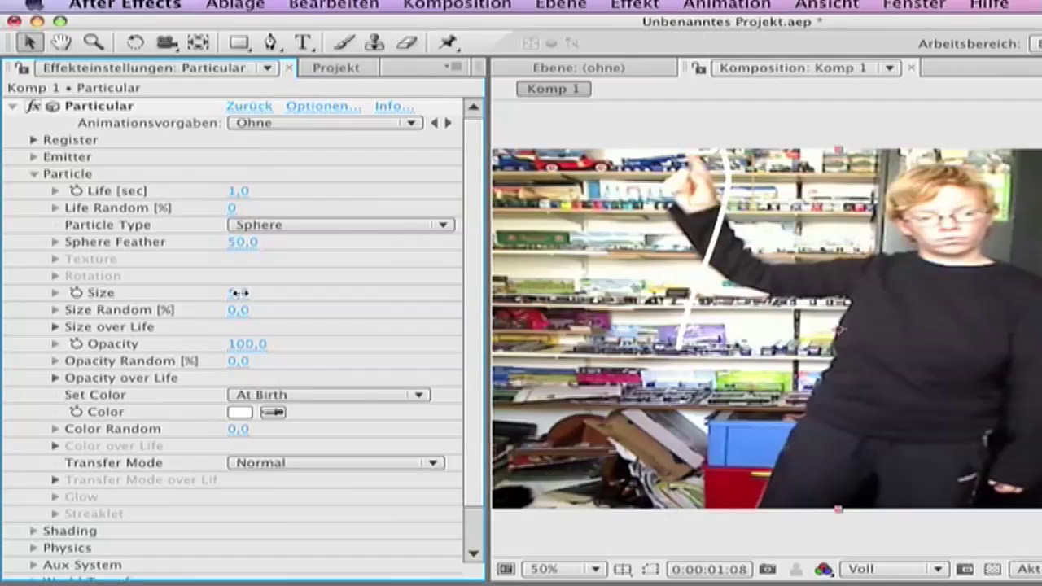
pyautogui.click(235, 294)
pyautogui.press('Return')
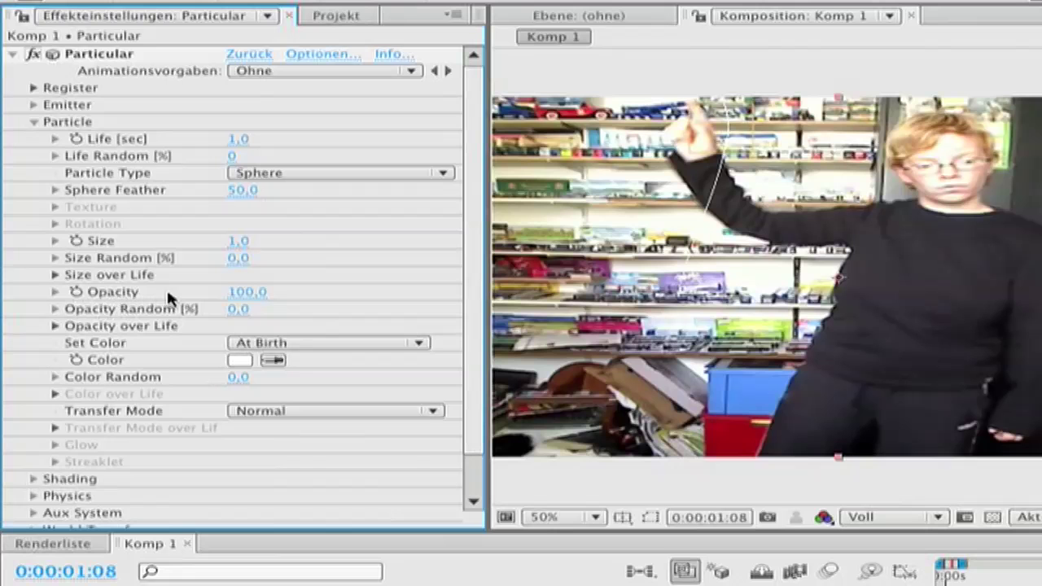
pyautogui.click(252, 352)
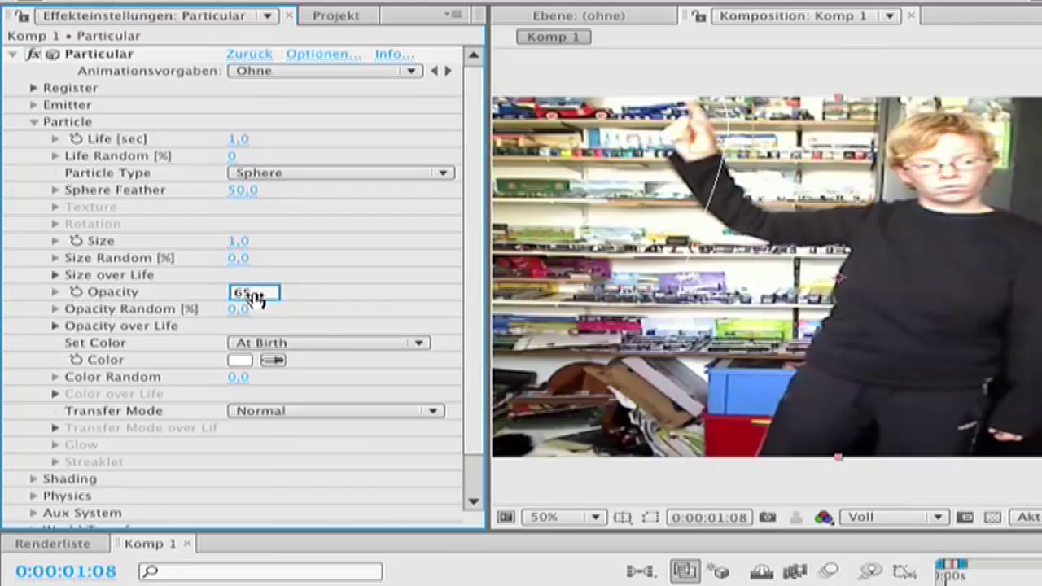
pyautogui.press('Return')
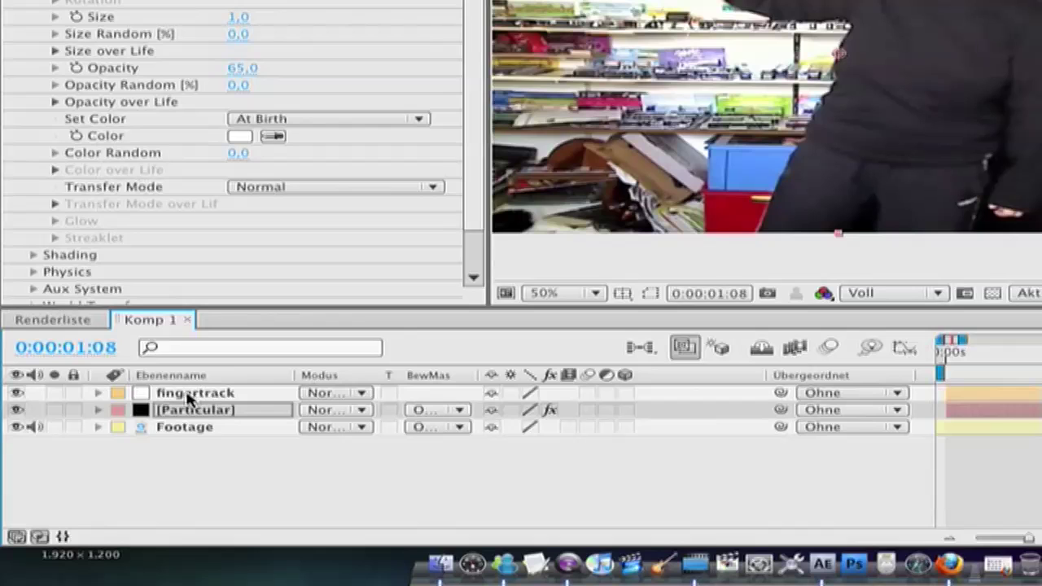
# - Duplicate fingertrack, then precompose the original fingertrack and Particular into an opened comp named Swirl
pyautogui.click(188, 397)
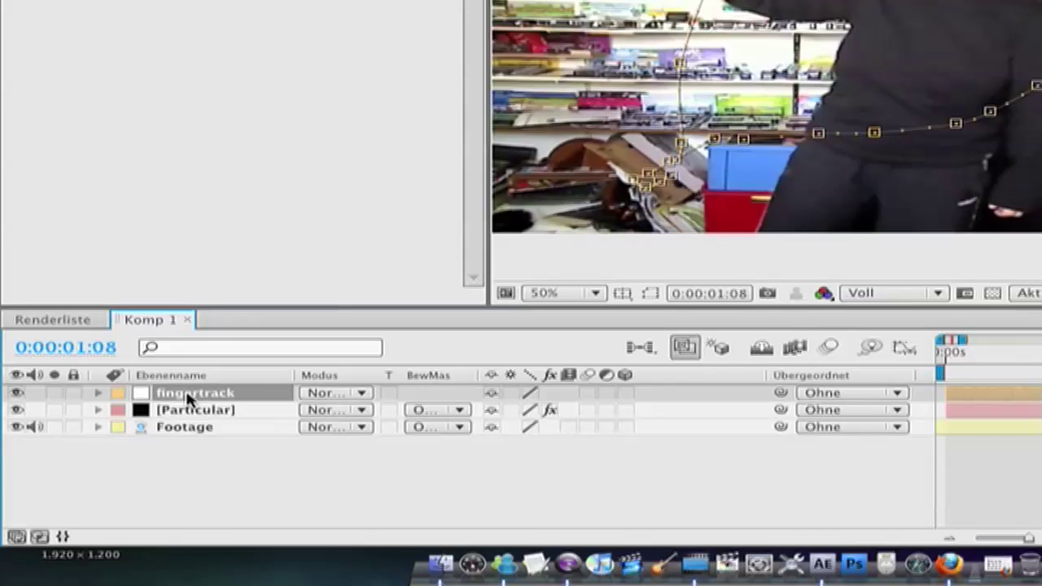
pyautogui.press('super+d')
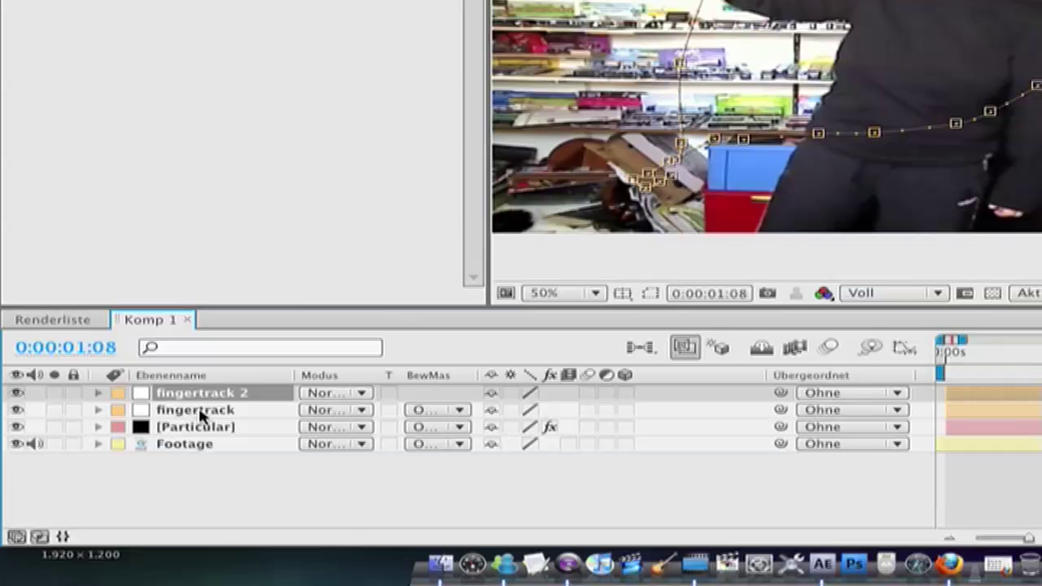
pyautogui.click(194, 412)
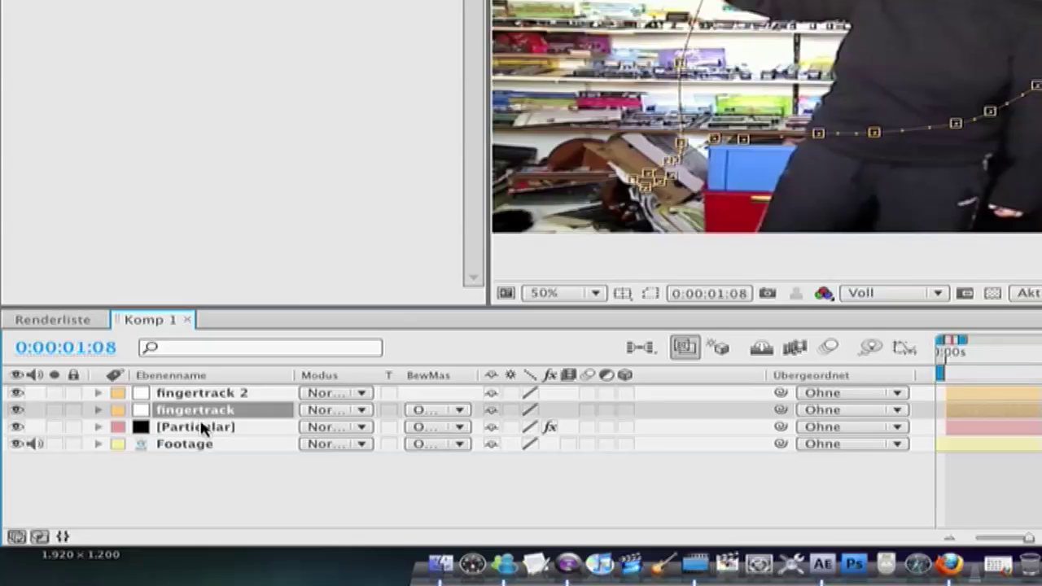
pyautogui.keyDown('shift'); pyautogui.click(188, 424); pyautogui.keyUp('shift')
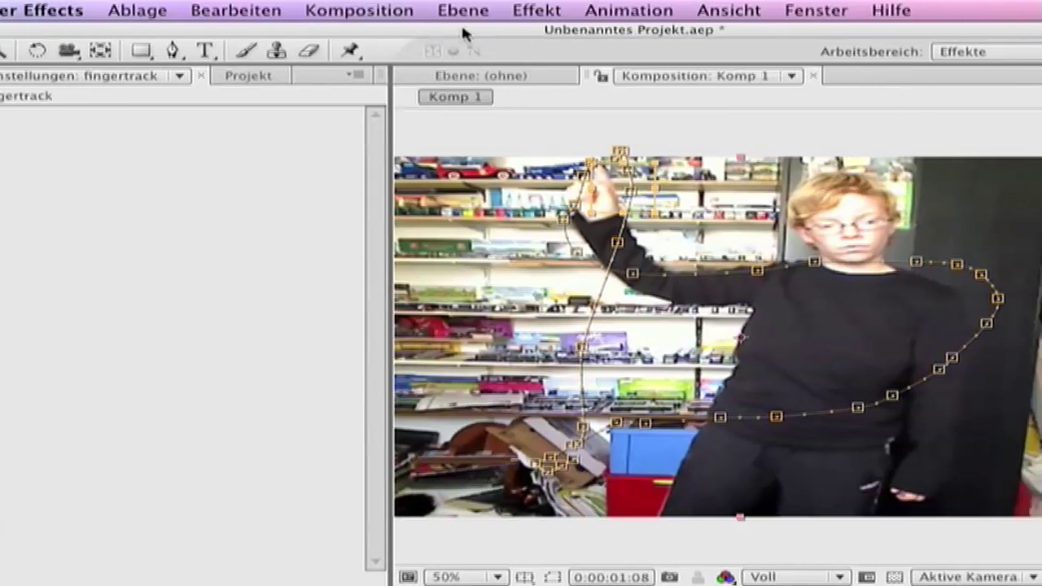
pyautogui.click(561, 9)
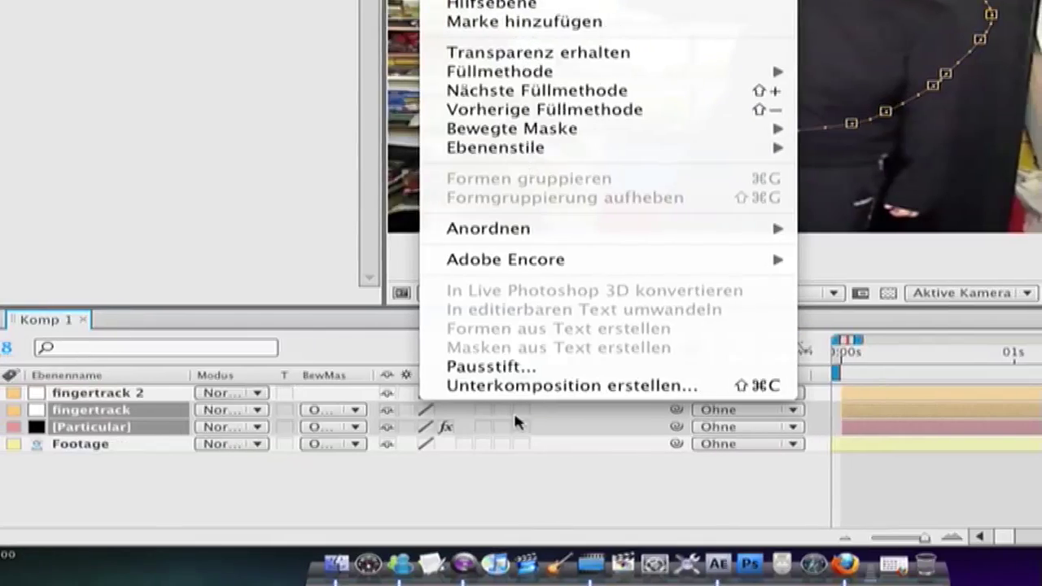
pyautogui.click(623, 568)
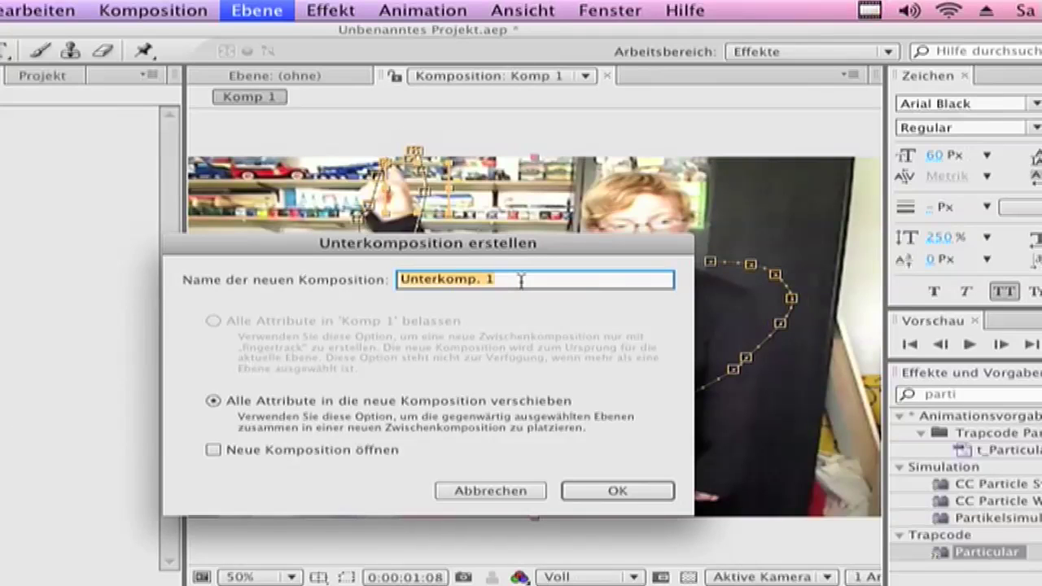
pyautogui.write('Swirl')
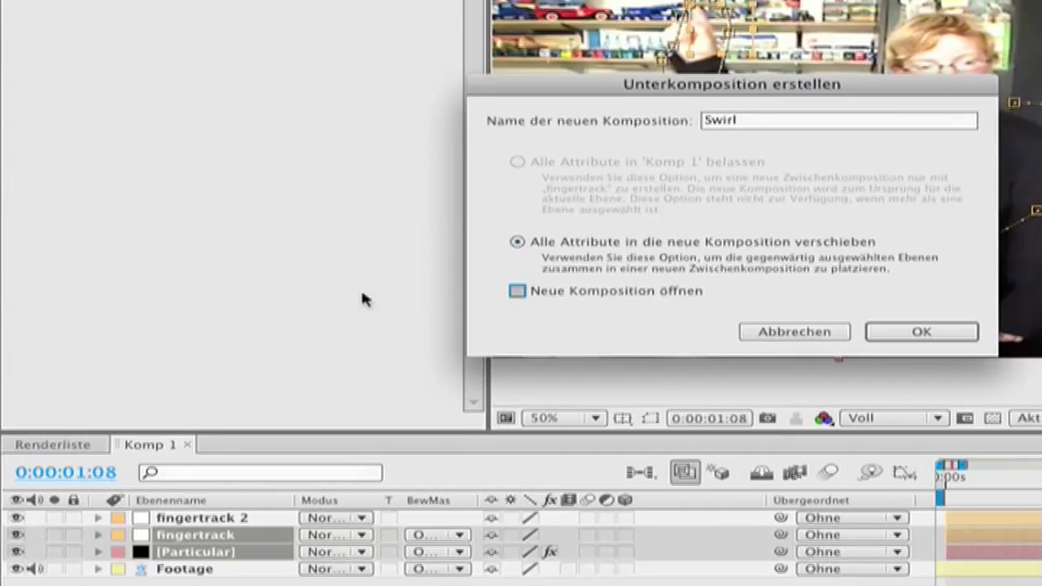
pyautogui.click(518, 290)
pyautogui.click(922, 332)
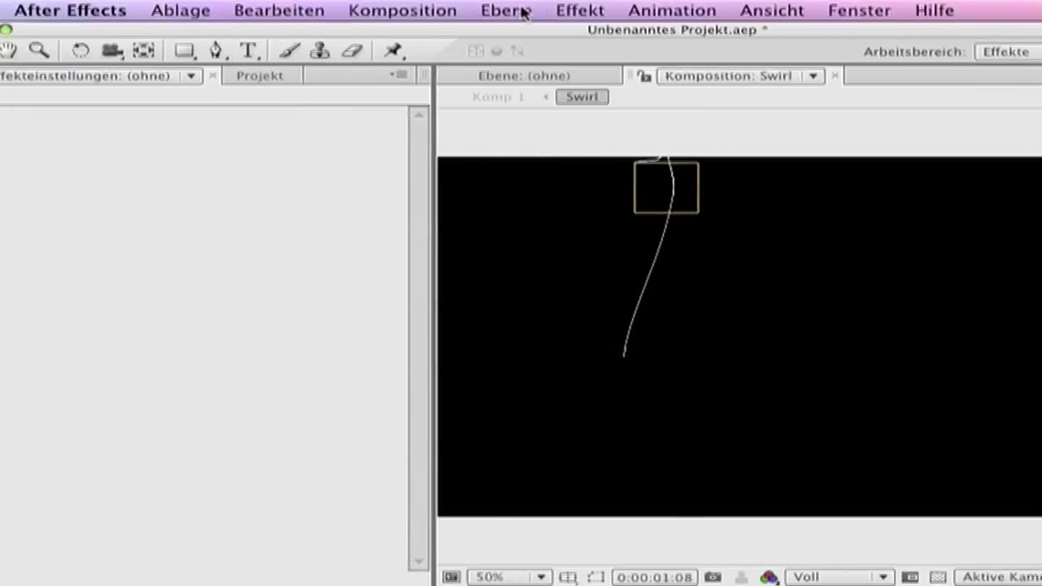
# - Add a black composition-sized solid to Swirl and drag it to the bottom of the layer stack
pyautogui.click(522, 11)
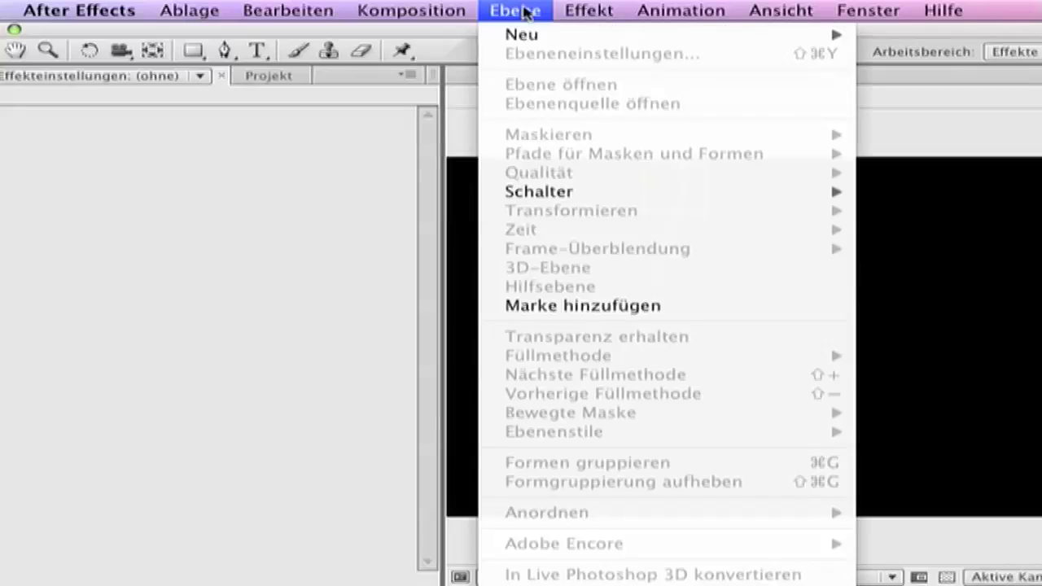
pyautogui.moveTo(522, 34)
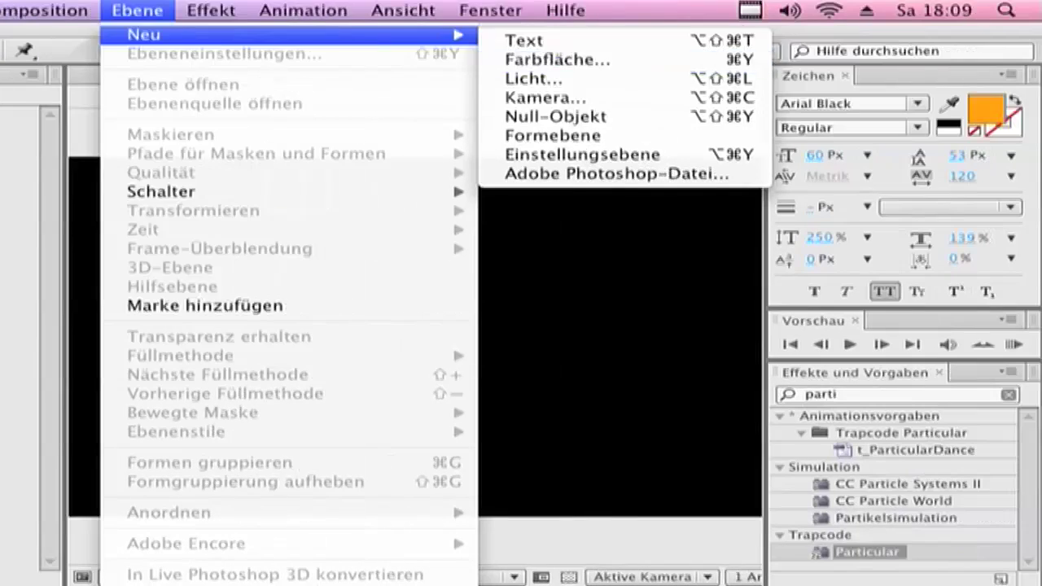
pyautogui.click(557, 60)
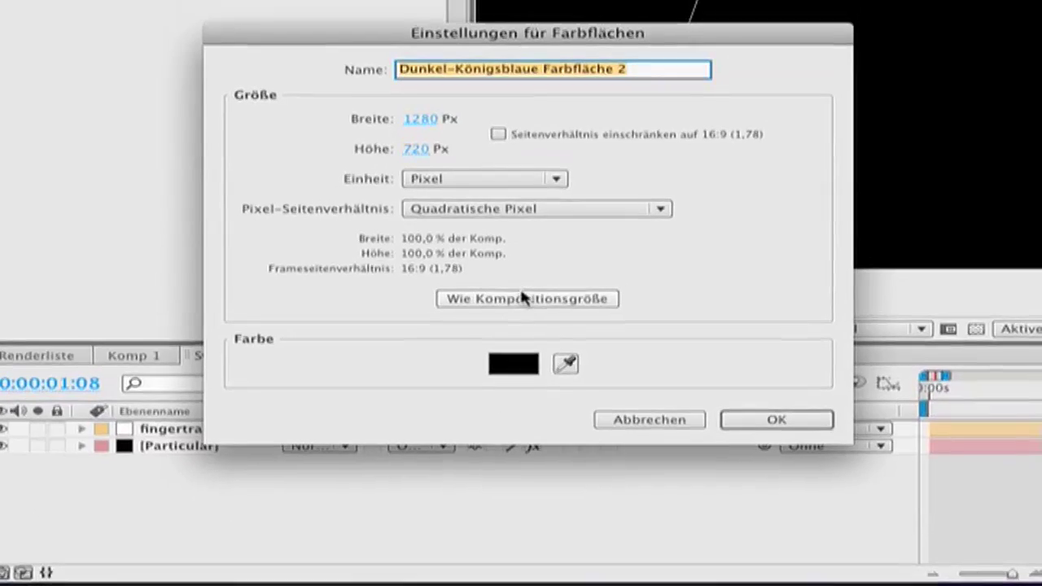
pyautogui.click(524, 300)
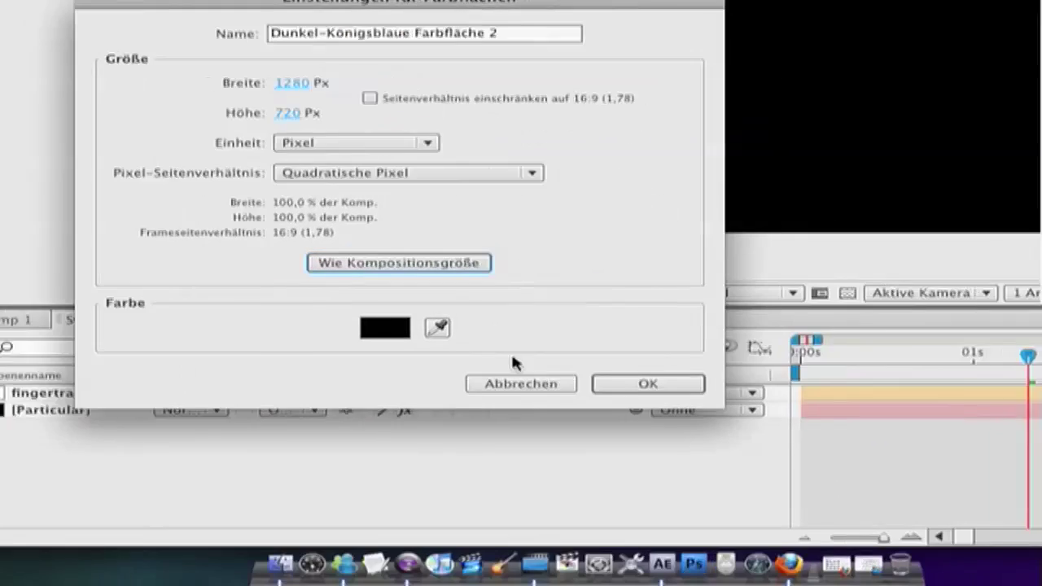
pyautogui.click(777, 423)
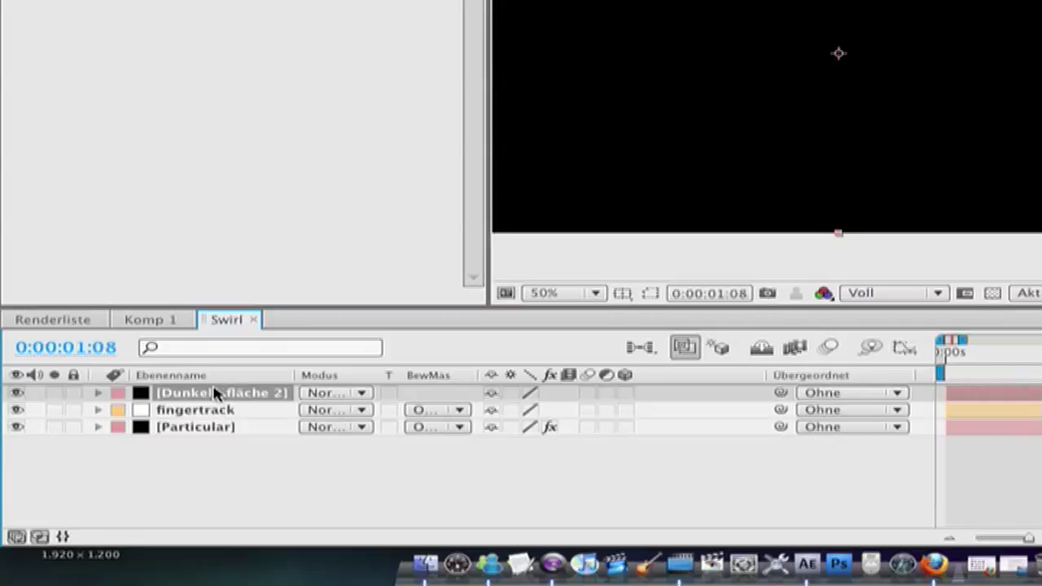
pyautogui.moveTo(201, 395); pyautogui.dragTo(191, 430)
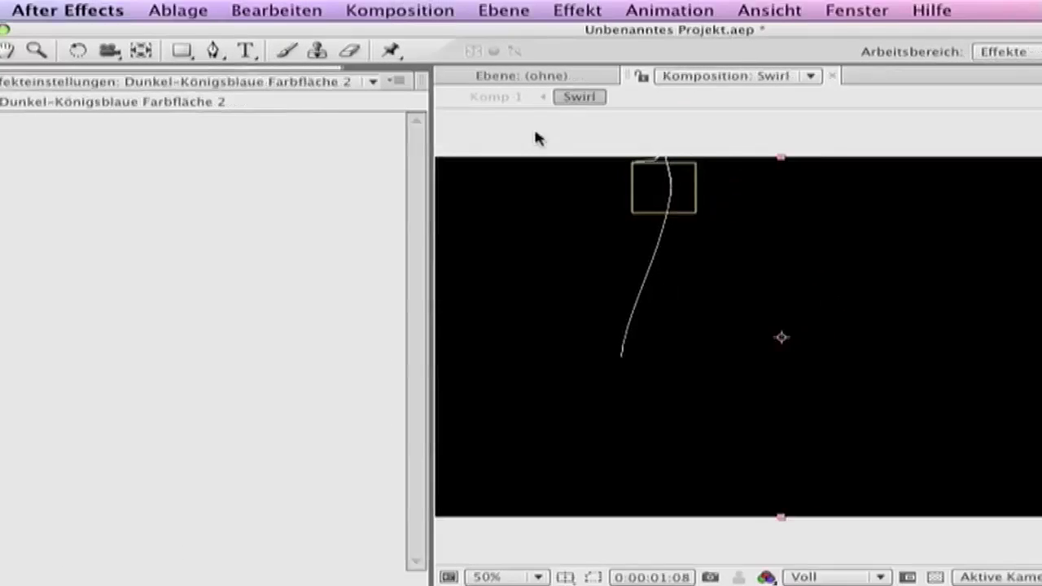
pyautogui.click(573, 0)
# - Add an adjustment layer and apply Schneller Weichzeichner to it
pyautogui.moveTo(513, 37)
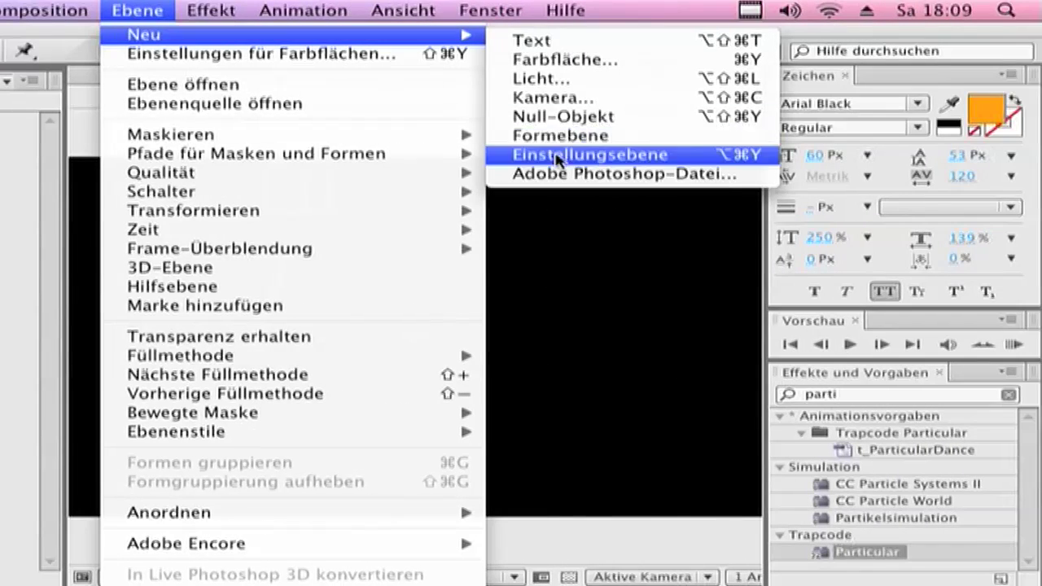
pyautogui.click(911, 151)
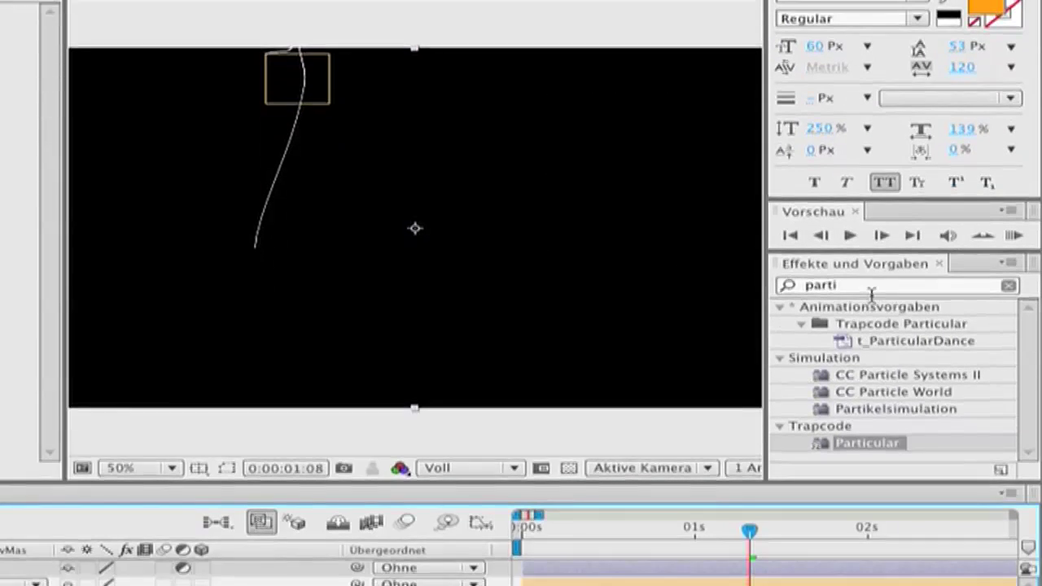
pyautogui.click(858, 394)
pyautogui.moveTo(857, 290); pyautogui.dragTo(797, 291)
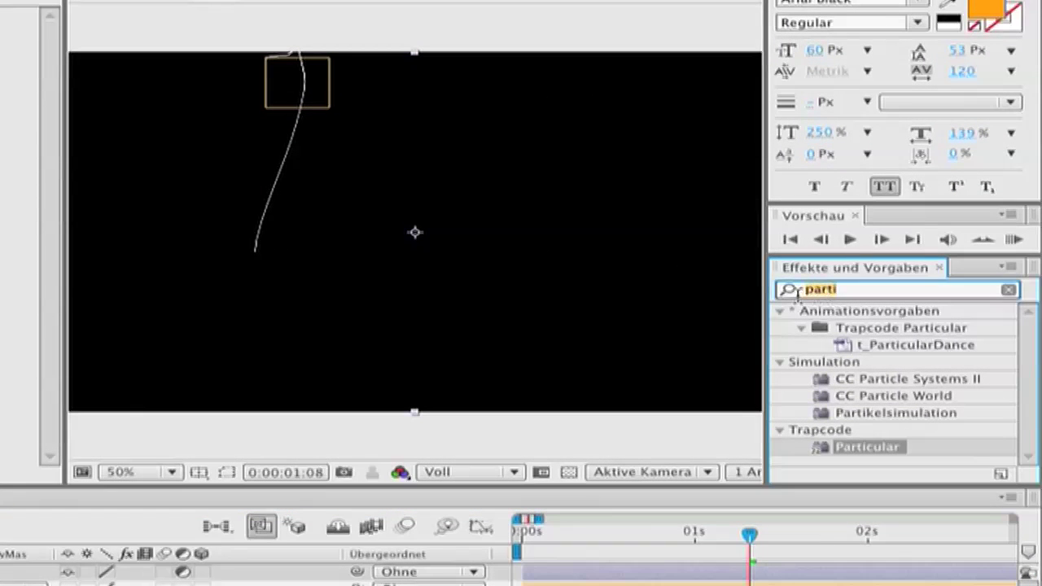
pyautogui.write('fast')
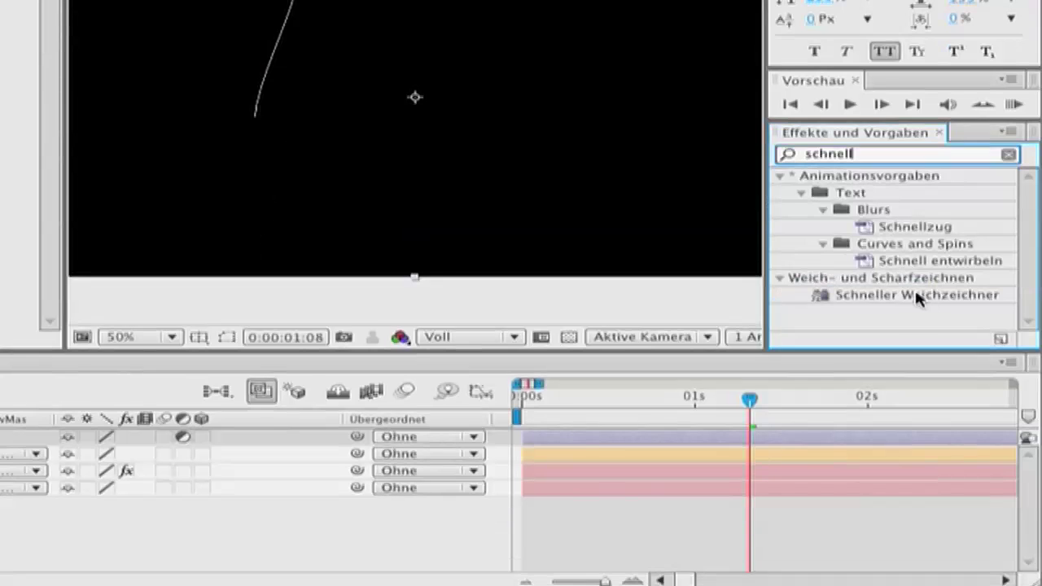
pyautogui.click(975, 295)
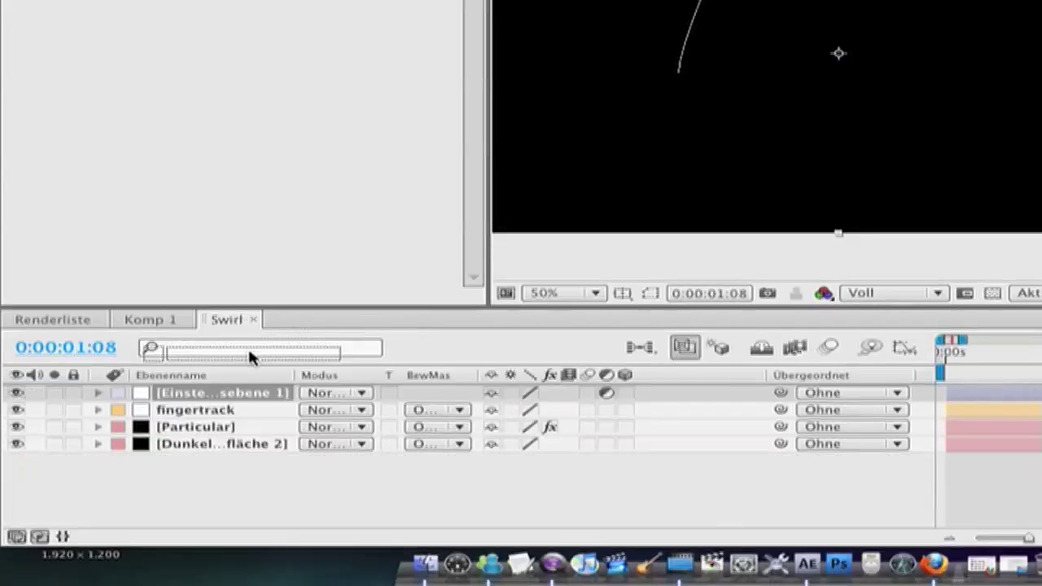
pyautogui.moveTo(250, 358); pyautogui.dragTo(198, 396)
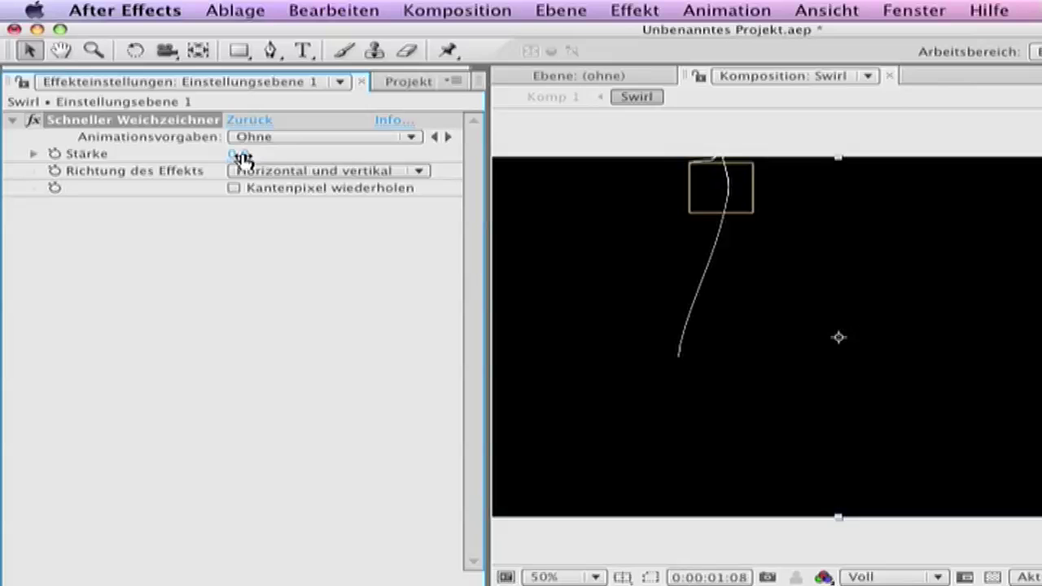
# - Set the blur Stärke to 5 and turn on Kantenpixel wiederholen
pyautogui.click(241, 155)
pyautogui.click(245, 205)
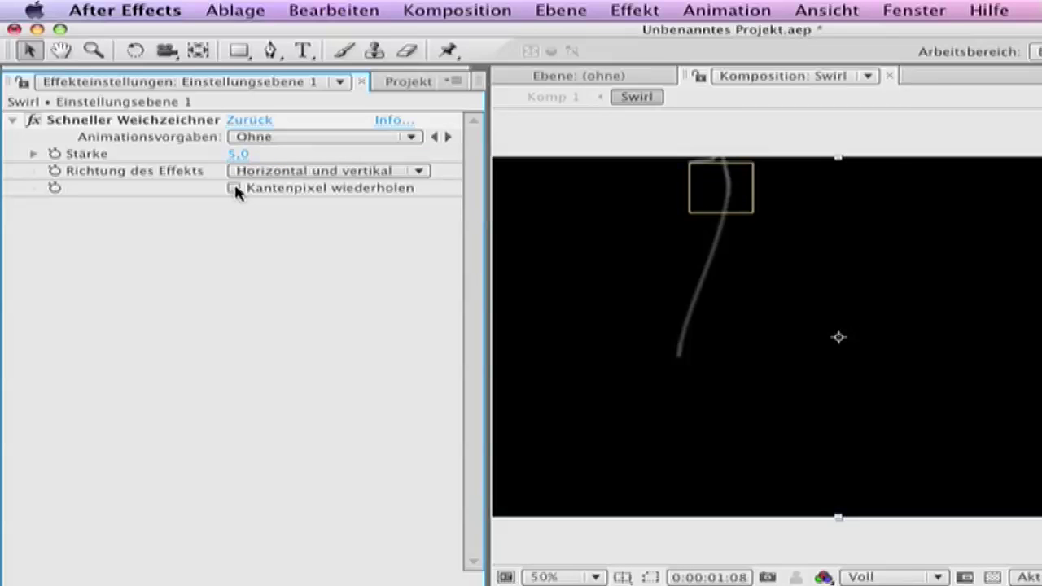
pyautogui.click(234, 189)
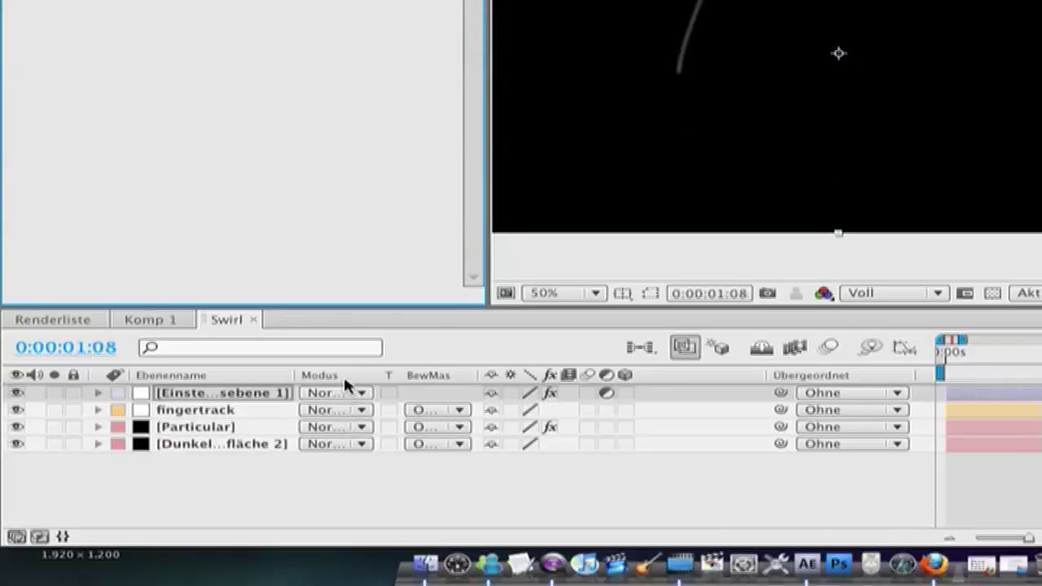
pyautogui.click(362, 394)
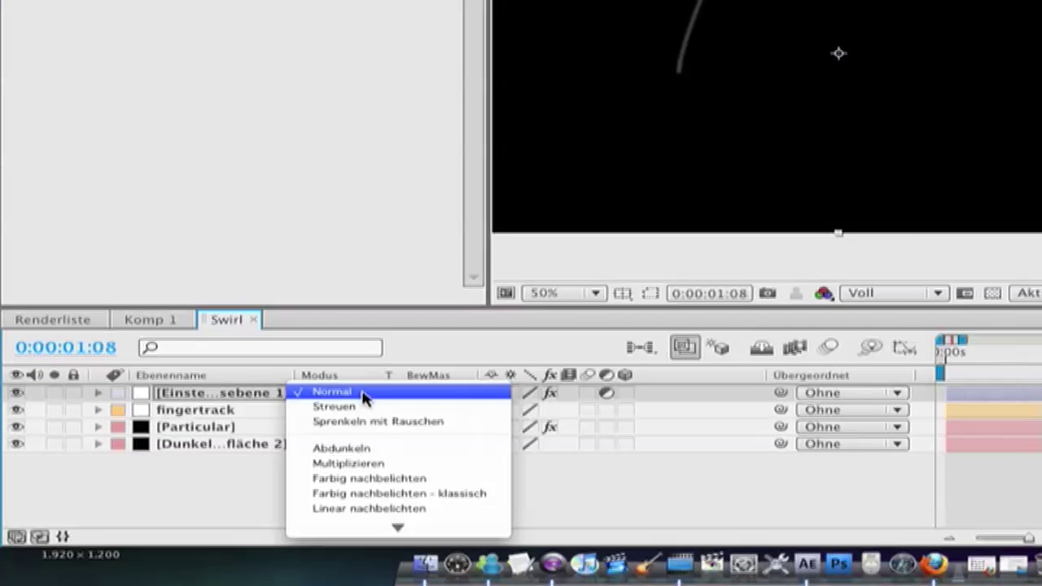
# - Set the adjustment layer's blend mode to Addieren and adjust adj2's blur strength
pyautogui.scroll(-3, 407, 417)
pyautogui.click(337, 490)
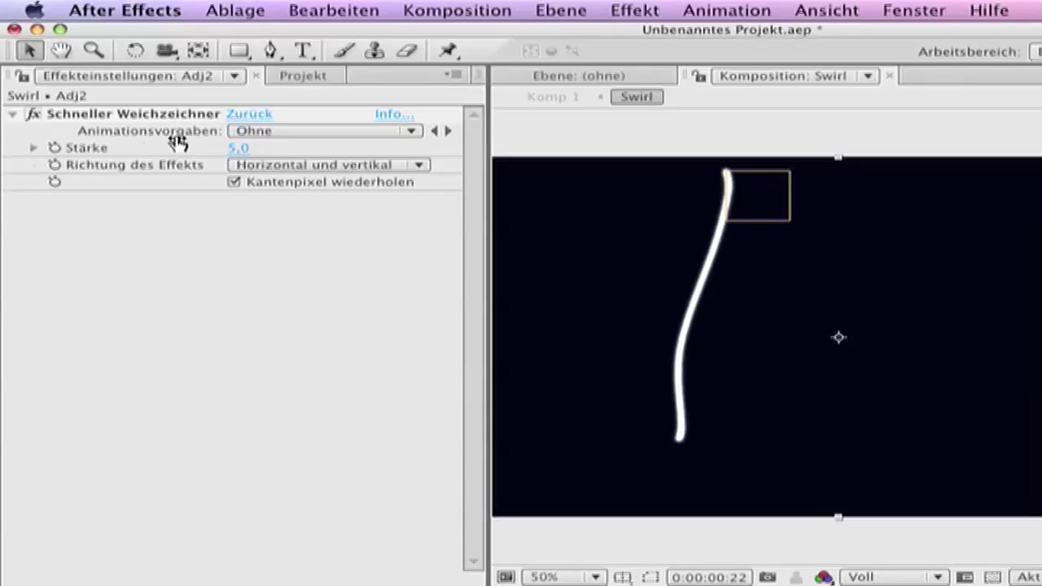
pyautogui.click(241, 147)
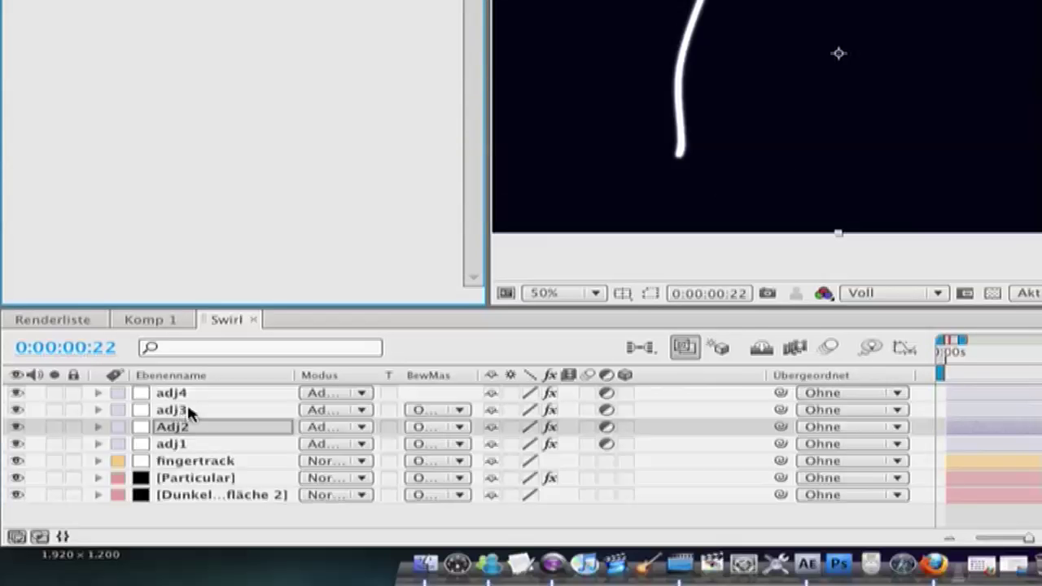
# - Set adj3's blur strength to 20 and adj4's to 200
pyautogui.click(189, 412)
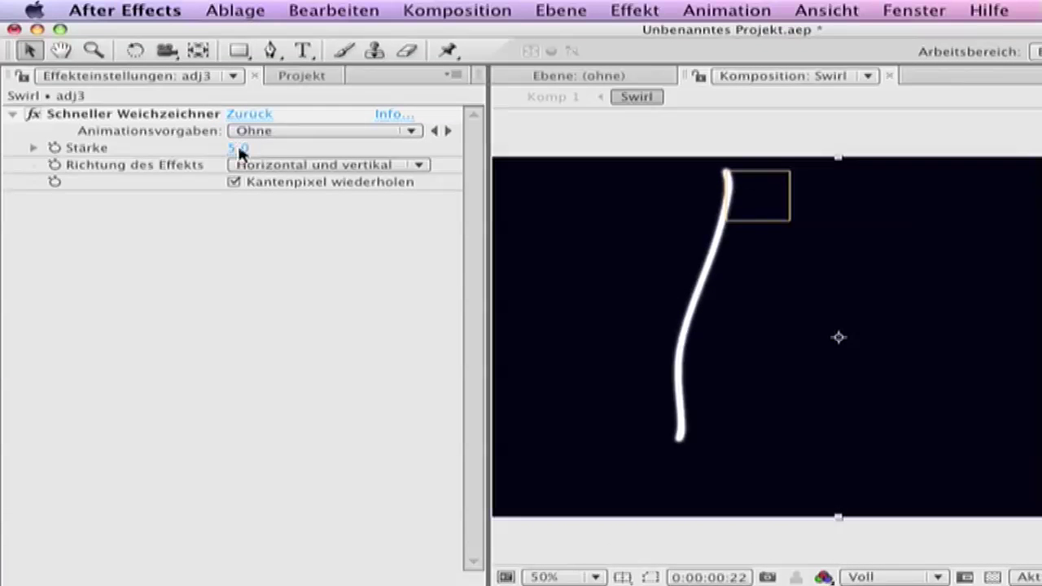
pyautogui.click(242, 149)
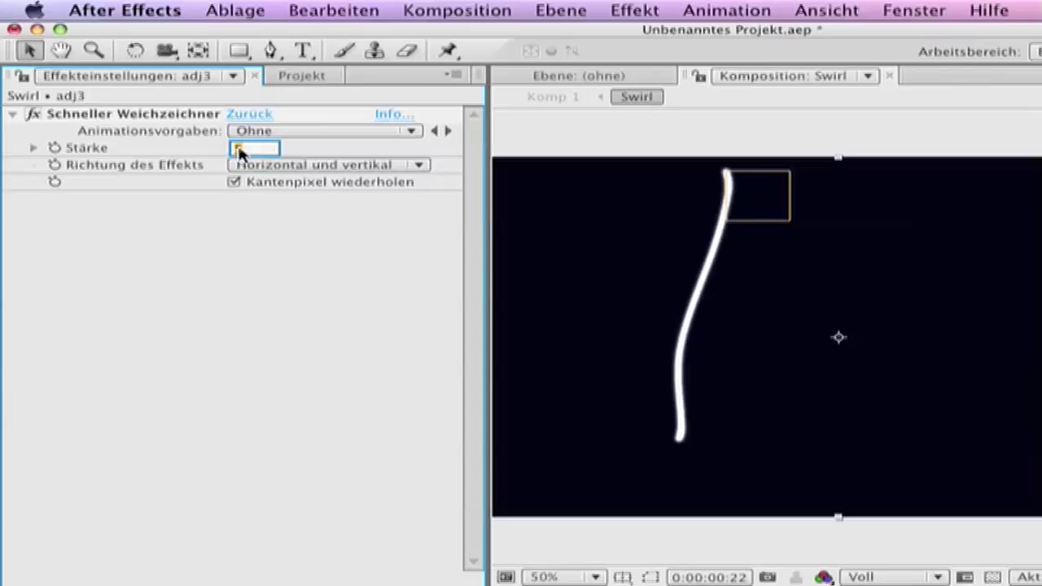
pyautogui.write('20')
pyautogui.click(192, 113)
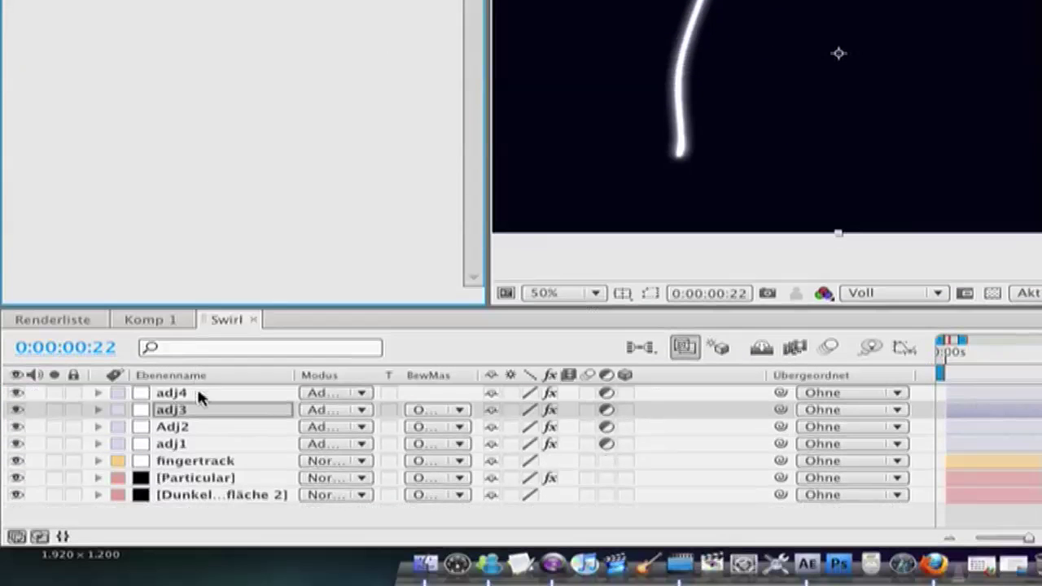
pyautogui.click(200, 394)
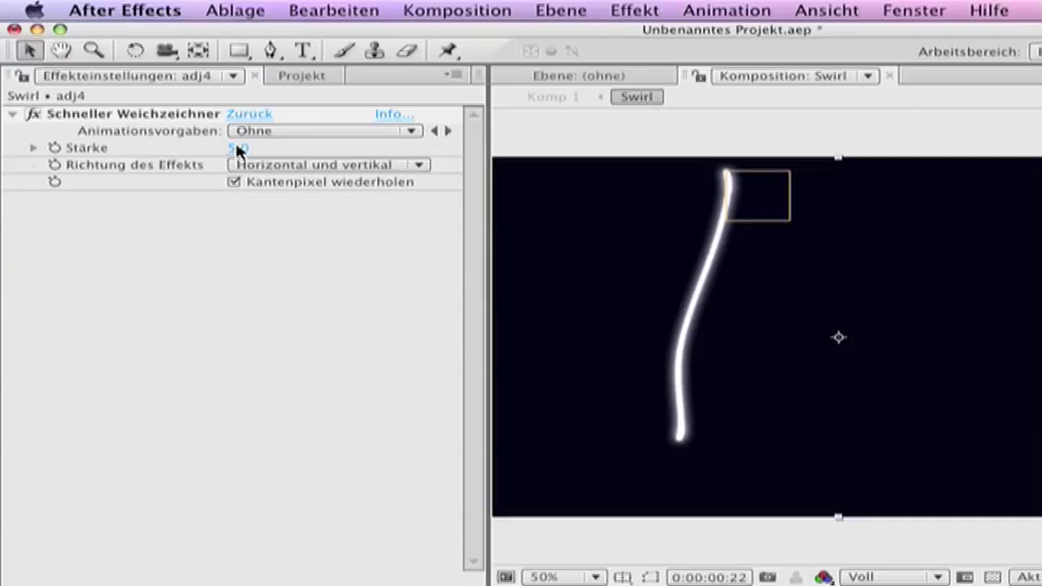
pyautogui.click(239, 149)
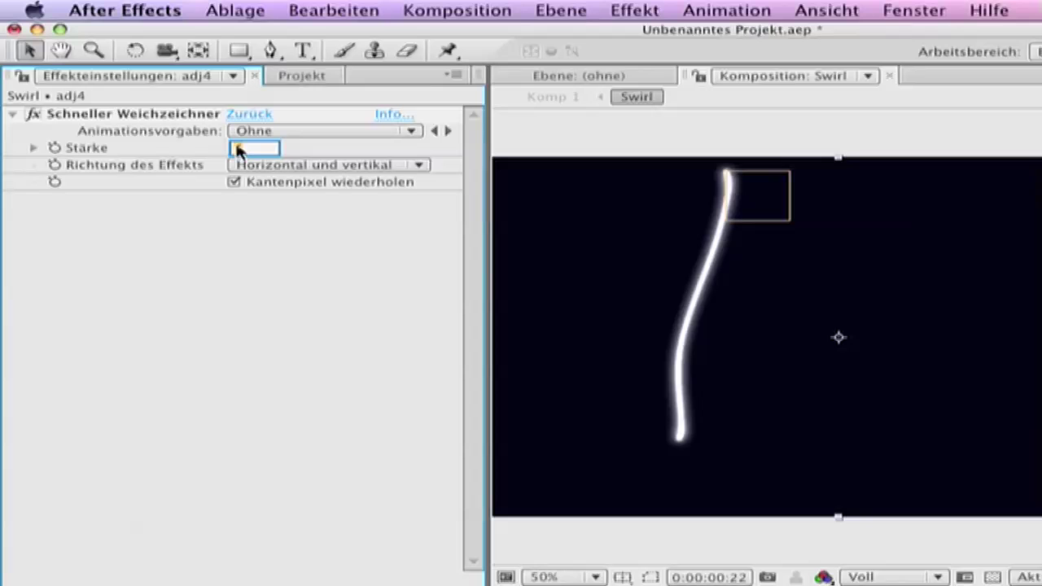
pyautogui.write('200')
pyautogui.press('Return')
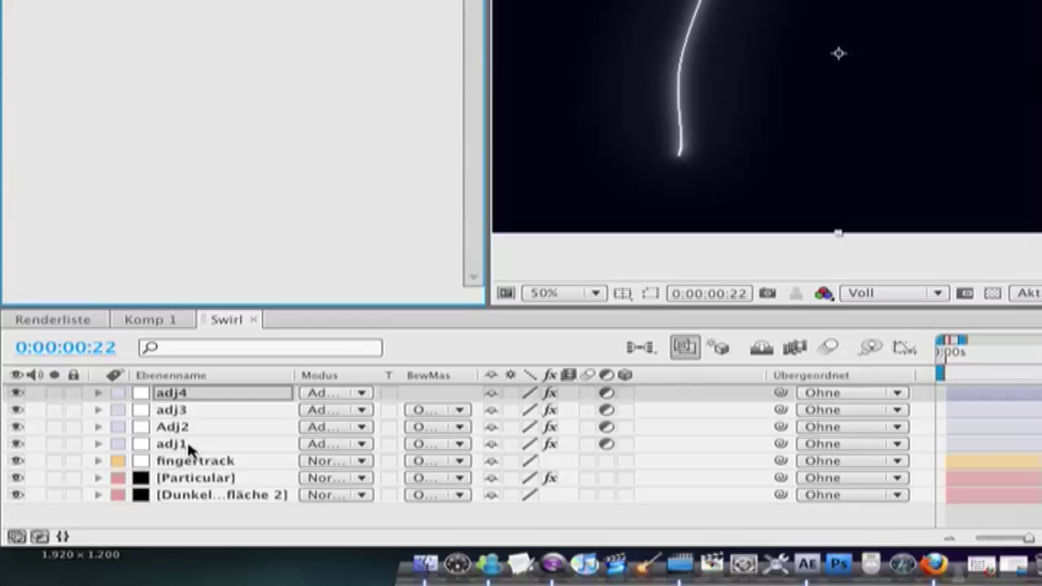
# - Set all four adj layers to the Negativ multiplizieren blend mode
pyautogui.keyDown('shift'); pyautogui.click(186, 444); pyautogui.keyUp('shift')
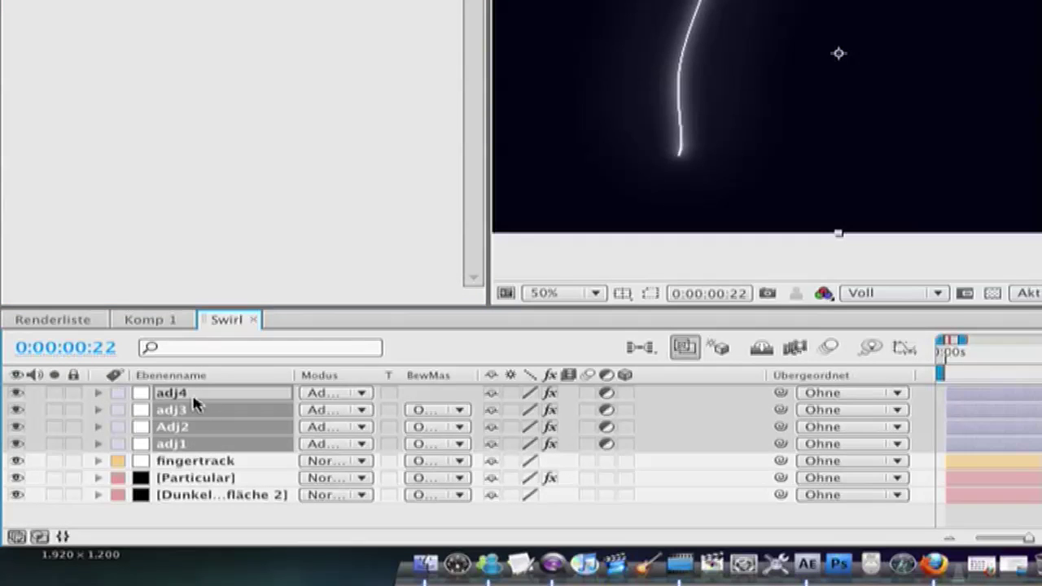
pyautogui.click(362, 393)
pyautogui.click(350, 345)
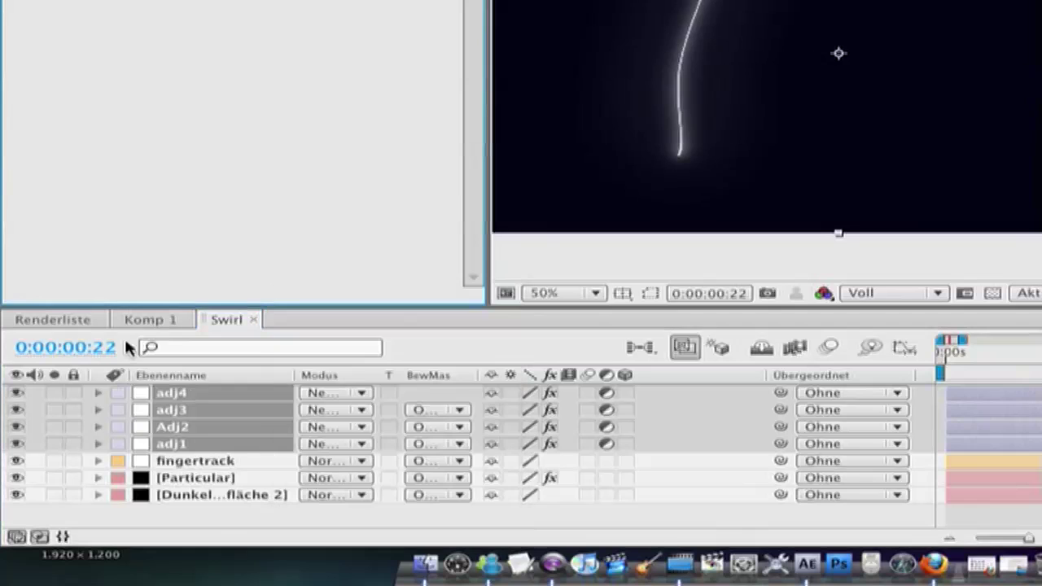
# - Set the Swirl layer in Komp 1 to Addieren blend mode at 70% Deckkraft
pyautogui.click(152, 321)
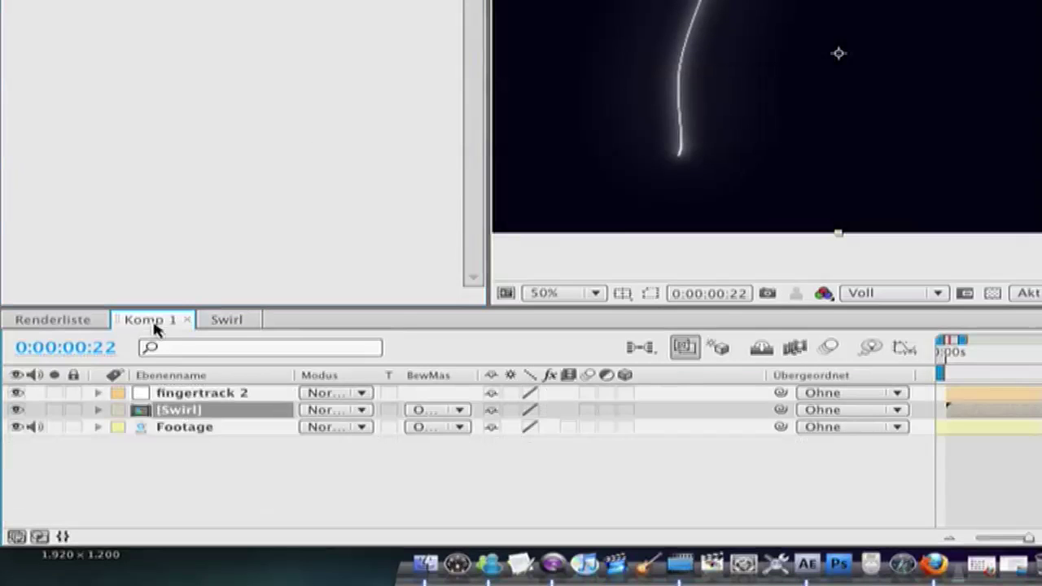
pyautogui.click(361, 411)
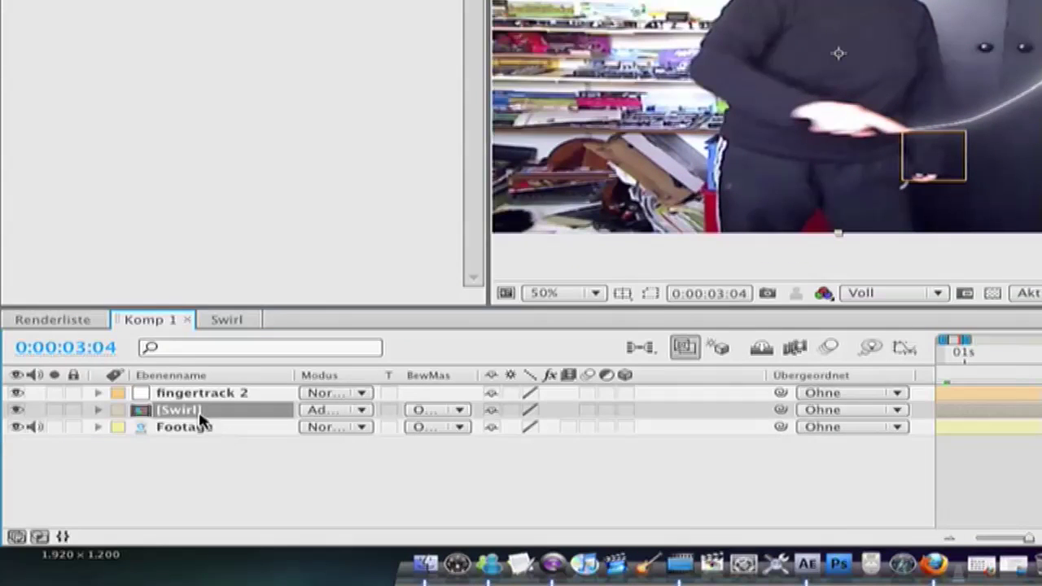
pyautogui.press('t')
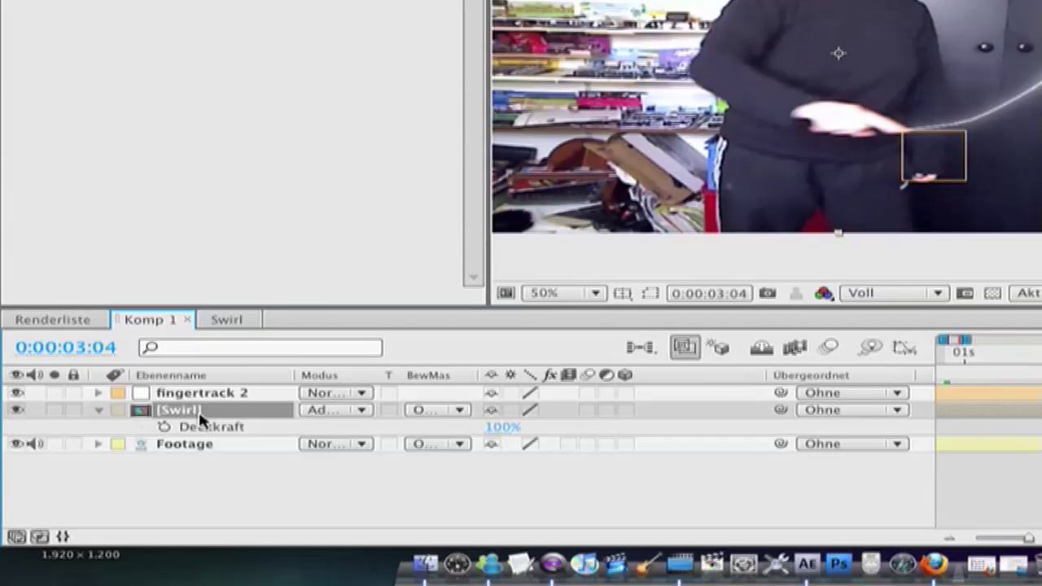
pyautogui.click(503, 427)
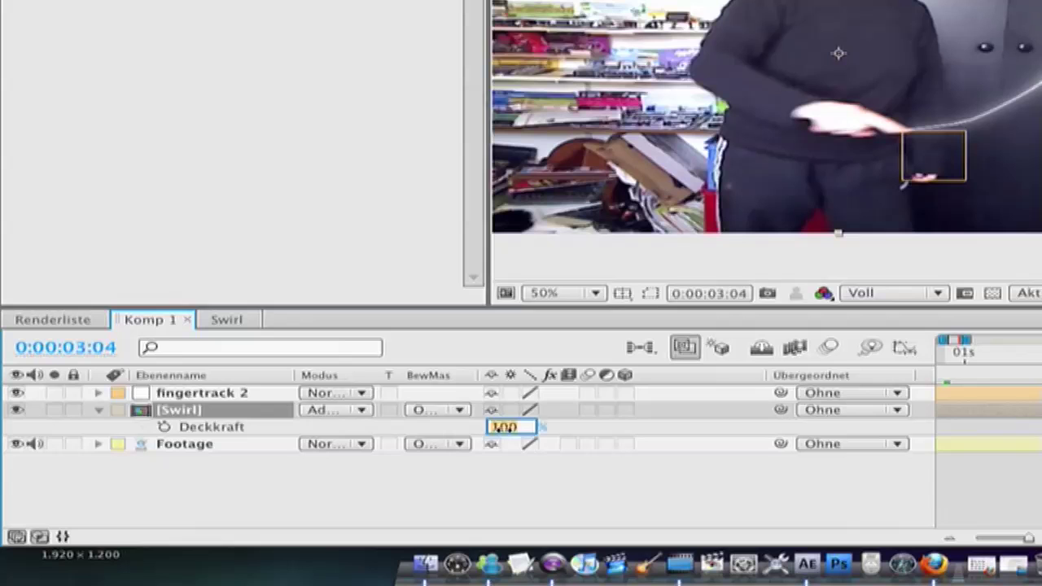
pyautogui.press('Return')
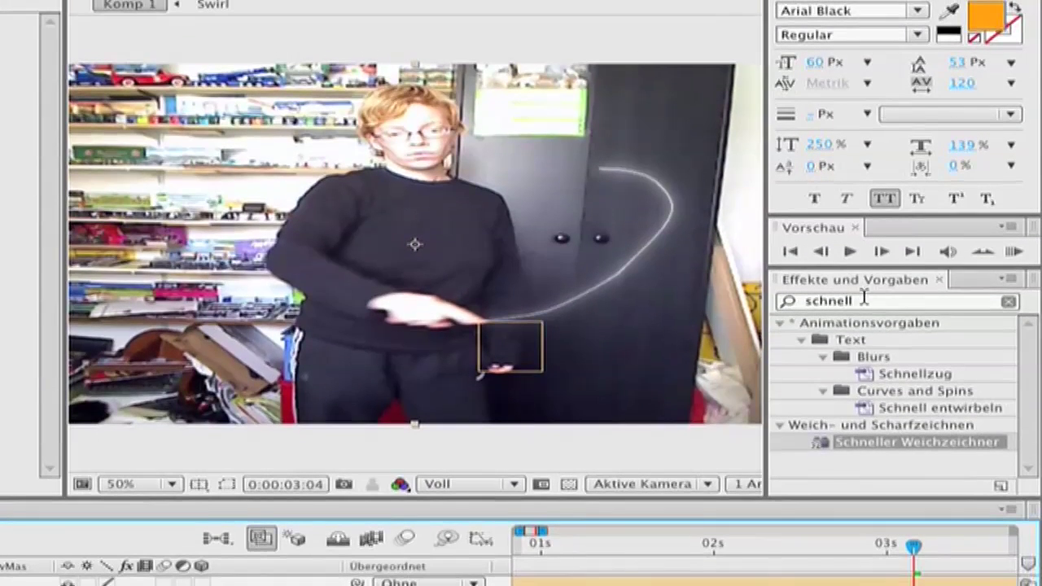
# - Apply Farbbalance to Swirl with luminance preserved and shadow green raised to 33
pyautogui.doubleClick(864, 301)
pyautogui.press('BackSpace')
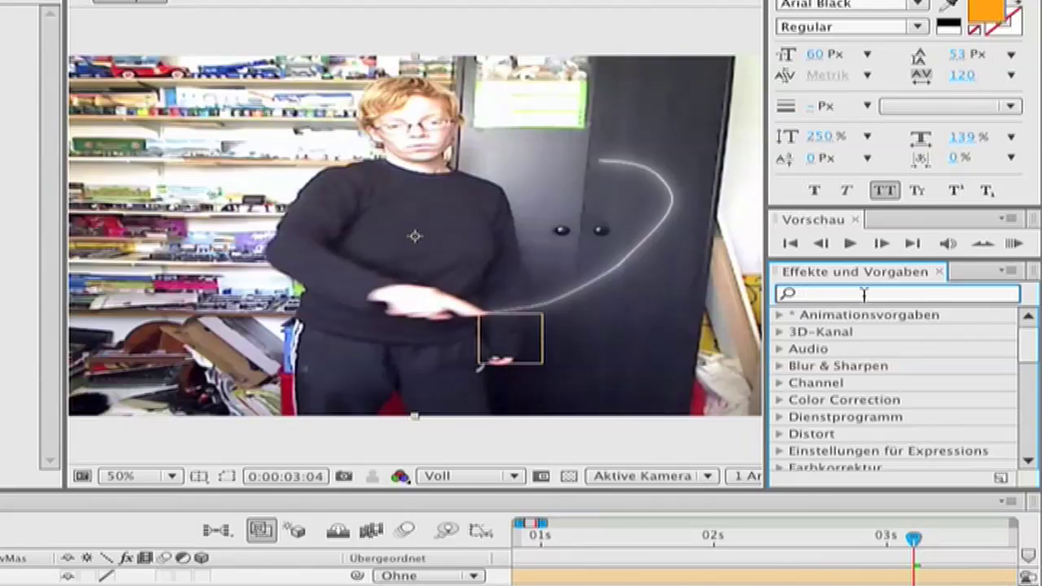
pyautogui.write('farbba')
pyautogui.doubleClick(879, 333)
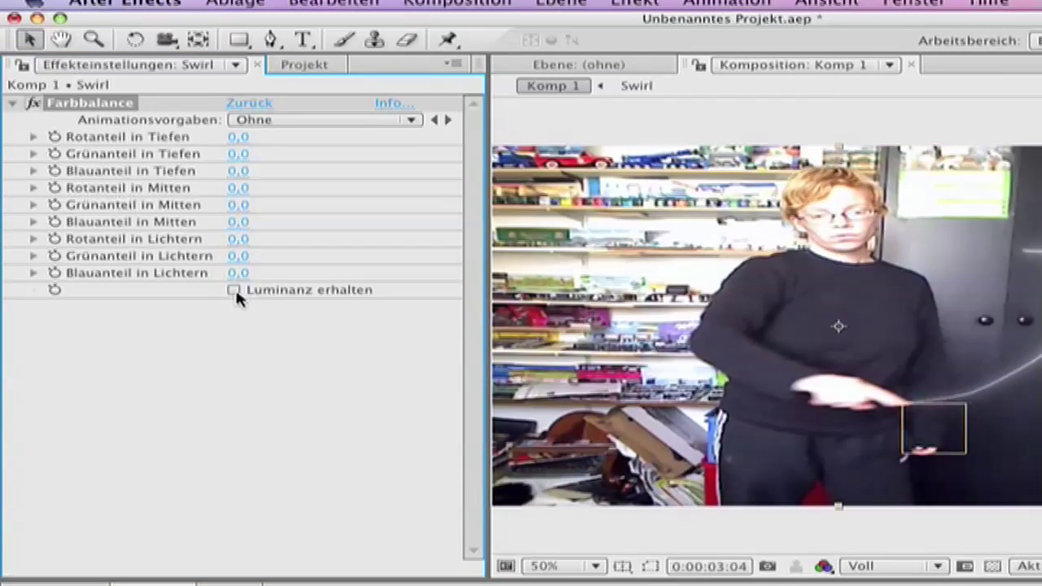
pyautogui.click(234, 290)
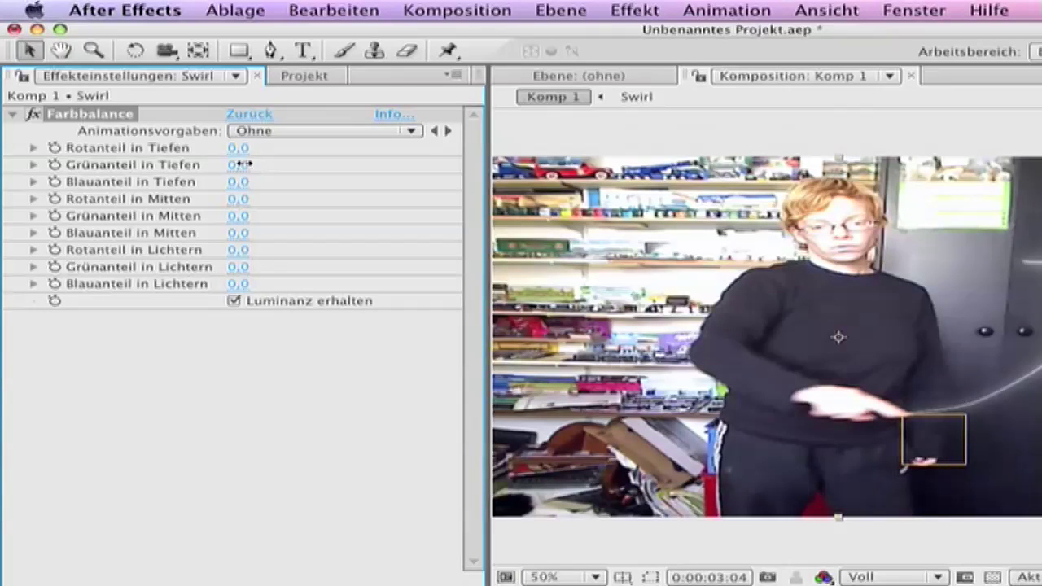
pyautogui.moveTo(239, 166); pyautogui.dragTo(355, 166)
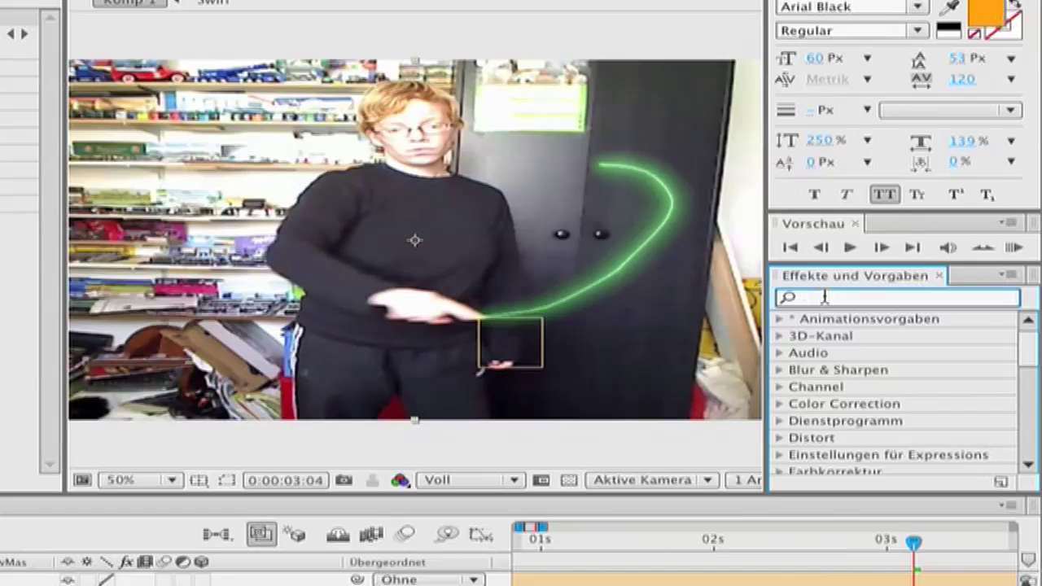
# - Add the Einfärben effect to Swirl with Stärke set to 10%
pyautogui.write('einfärben')
pyautogui.doubleClick(887, 339)
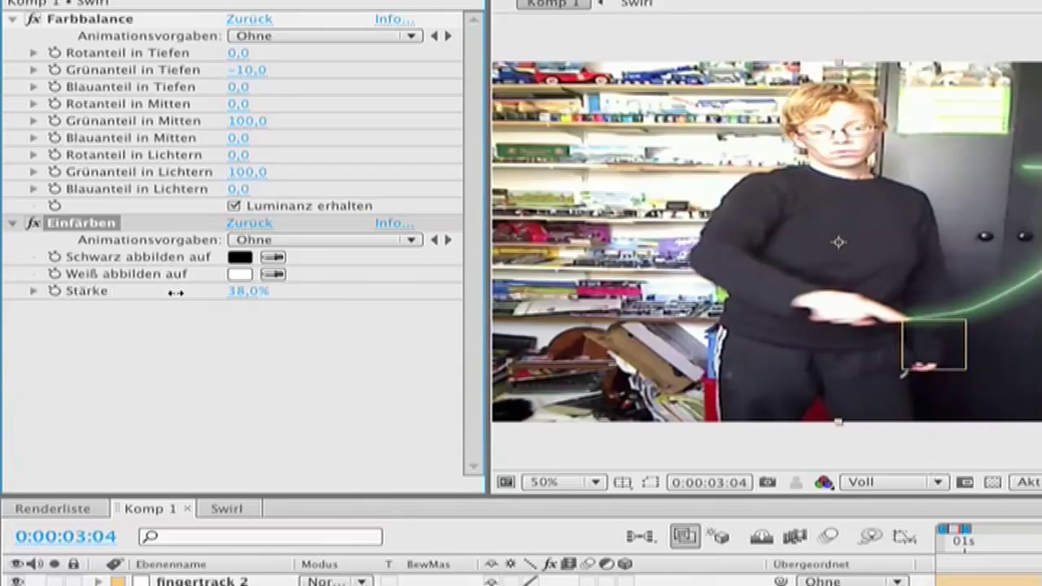
pyautogui.moveTo(176, 292); pyautogui.dragTo(177, 293)
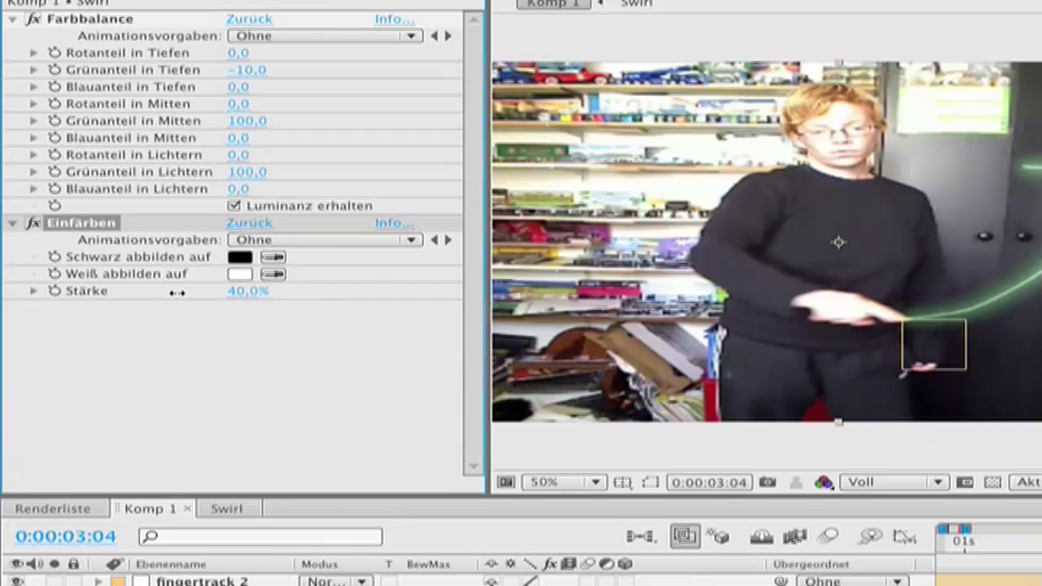
pyautogui.click(239, 293)
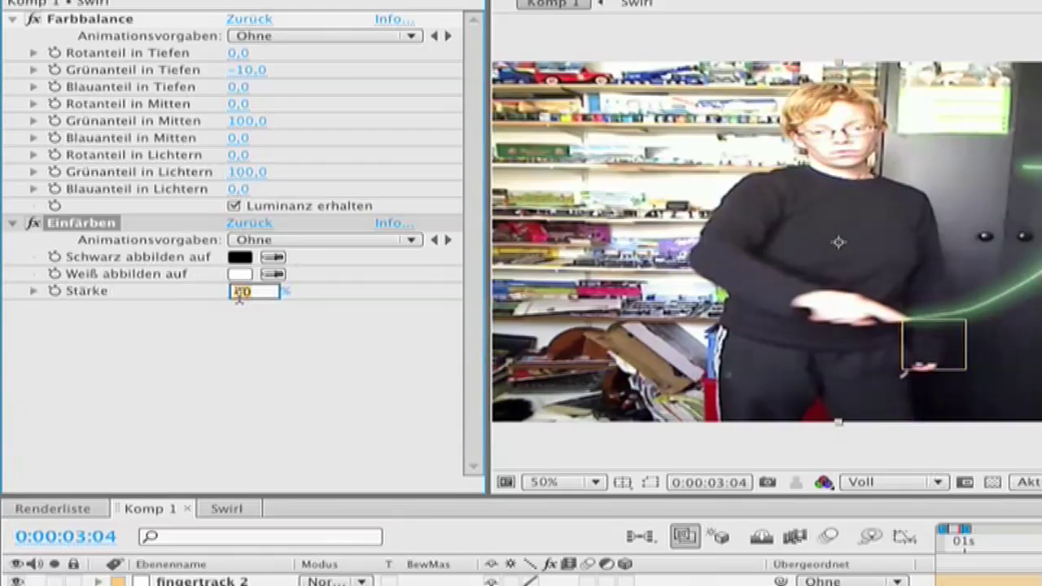
pyautogui.write('10')
pyautogui.press('Return')
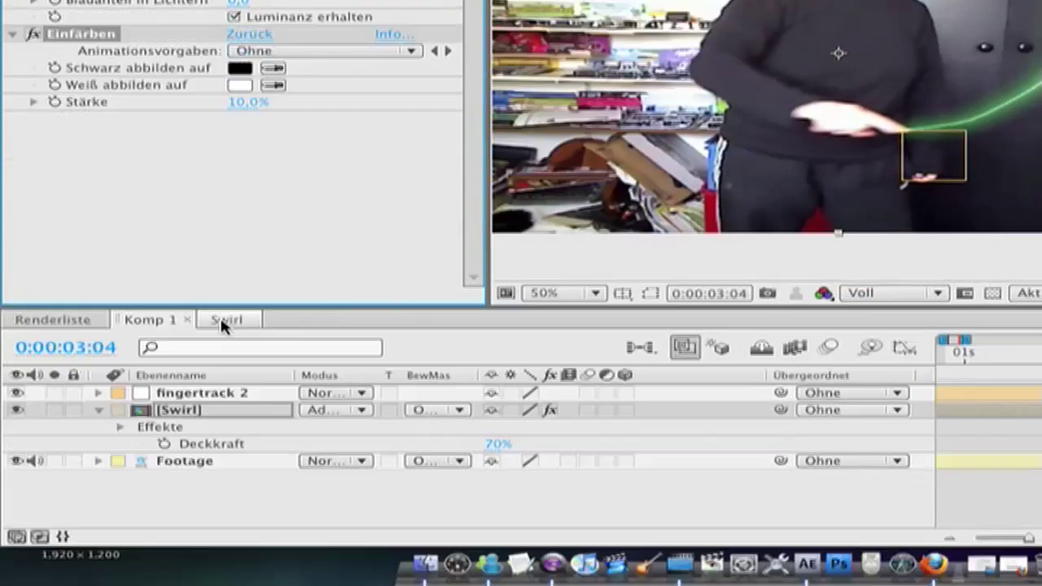
pyautogui.click(226, 320)
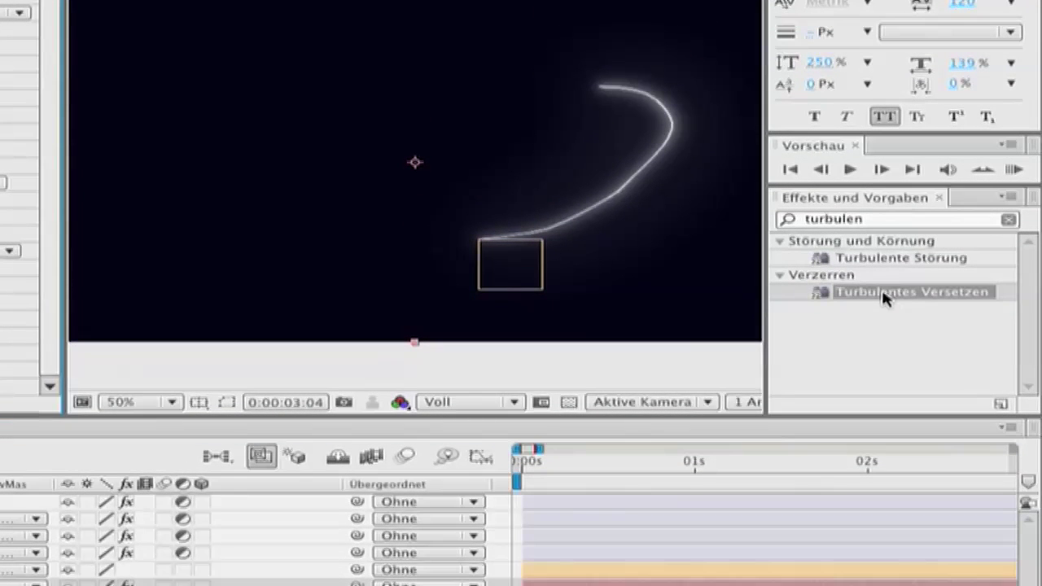
# - Apply Turbulentes Versetzen to the Particular layer with Stärke 30 and Größe 5
pyautogui.doubleClick(886, 295)
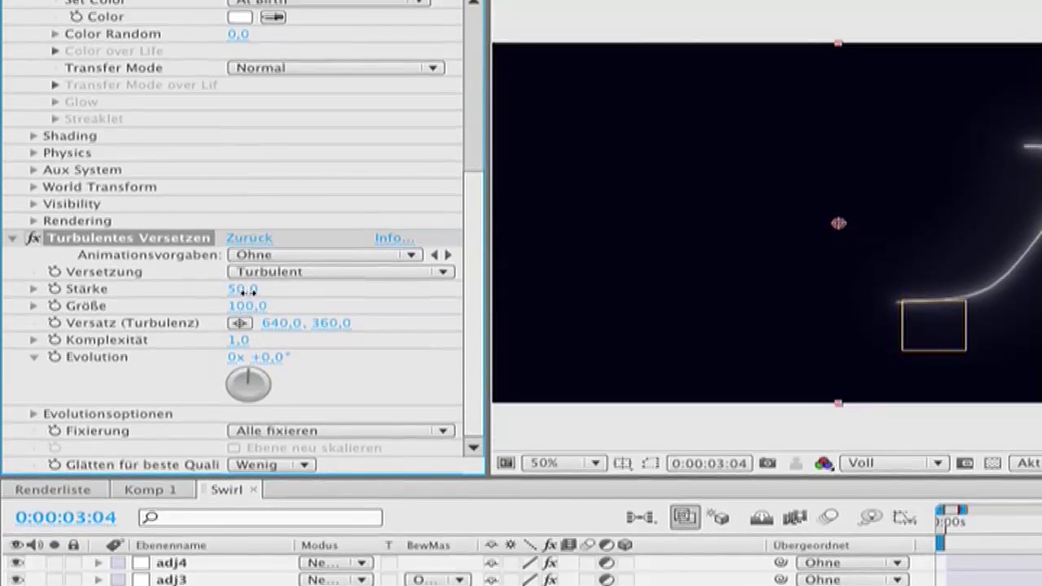
pyautogui.click(246, 291)
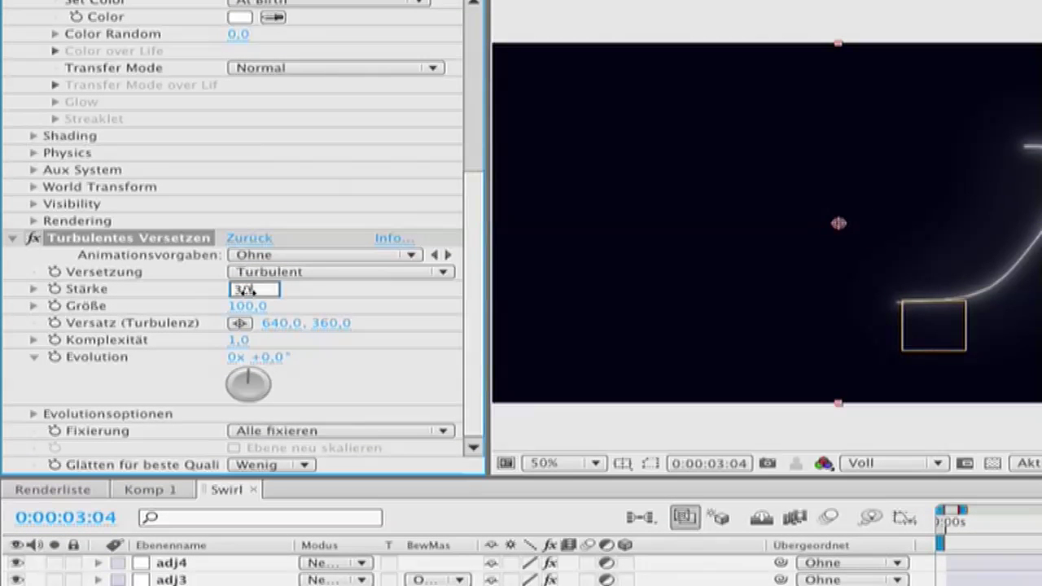
pyautogui.write('30')
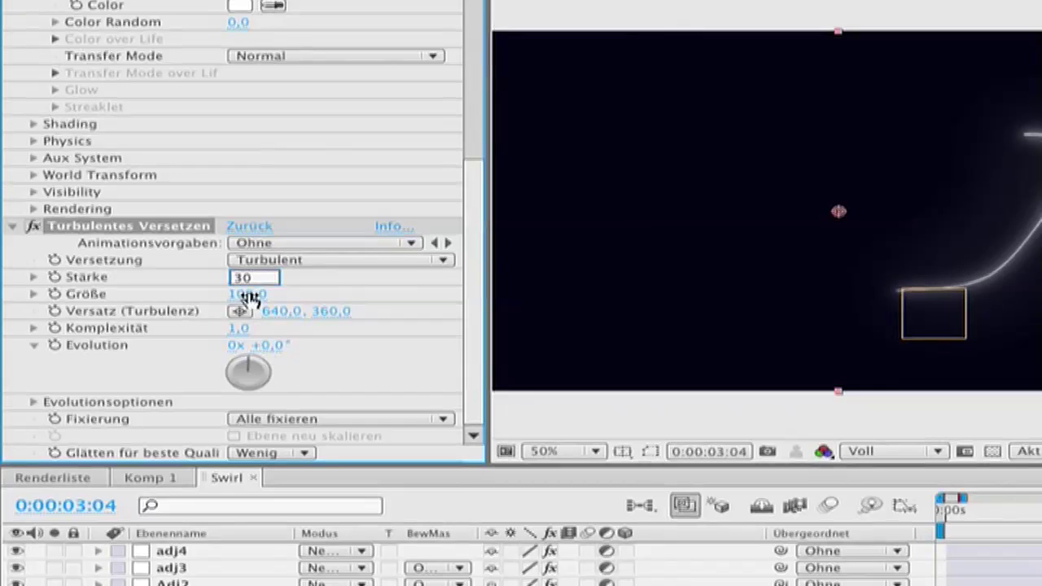
pyautogui.click(250, 295)
pyautogui.write('5')
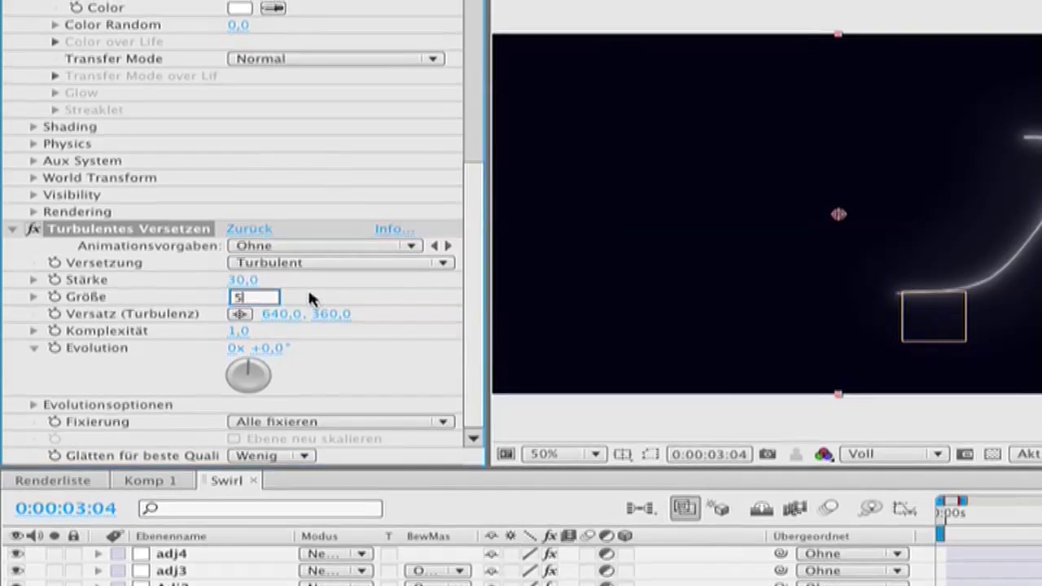
pyautogui.press('Return')
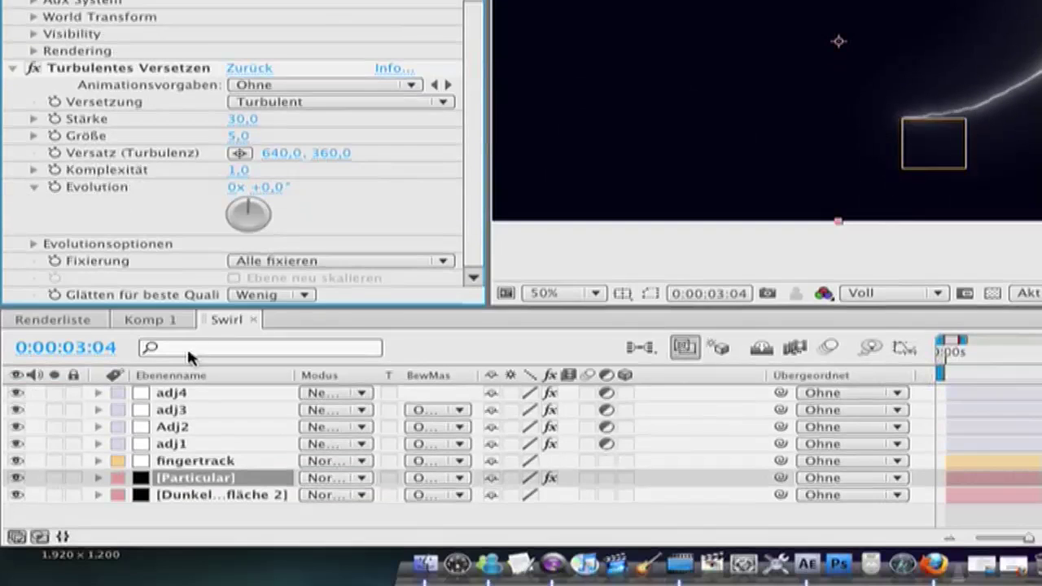
pyautogui.click(144, 325)
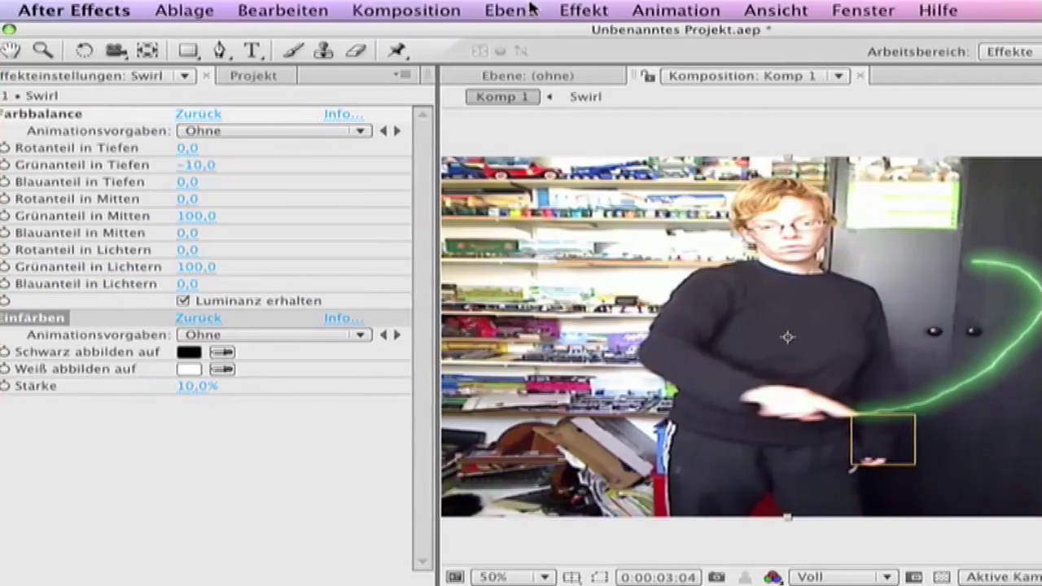
# - Create a new Punktlicht light with a pale green colour (C5FFBF)
pyautogui.click(530, 8)
pyautogui.moveTo(526, 32)
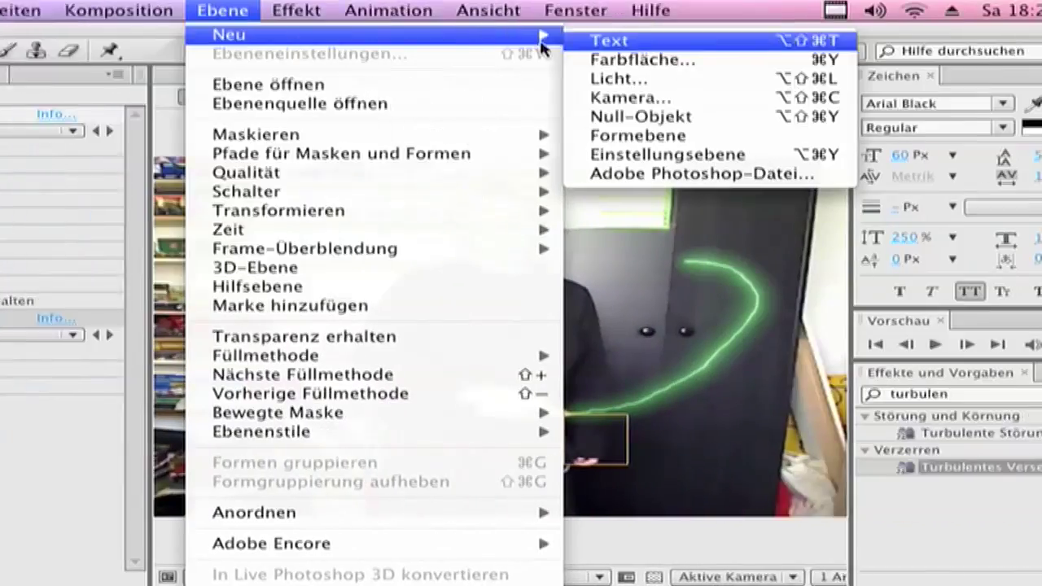
pyautogui.click(977, 87)
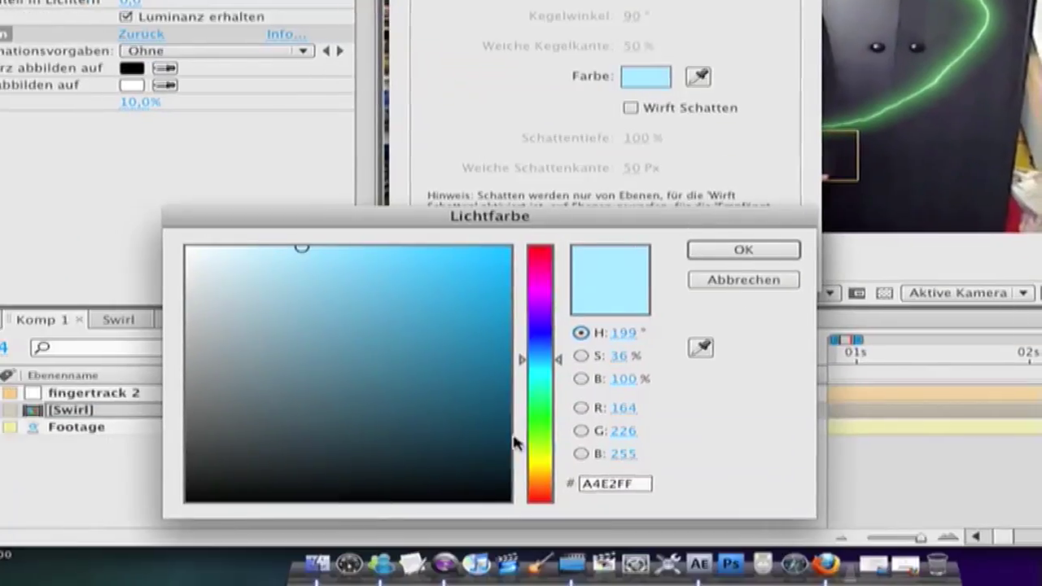
pyautogui.click(428, 585)
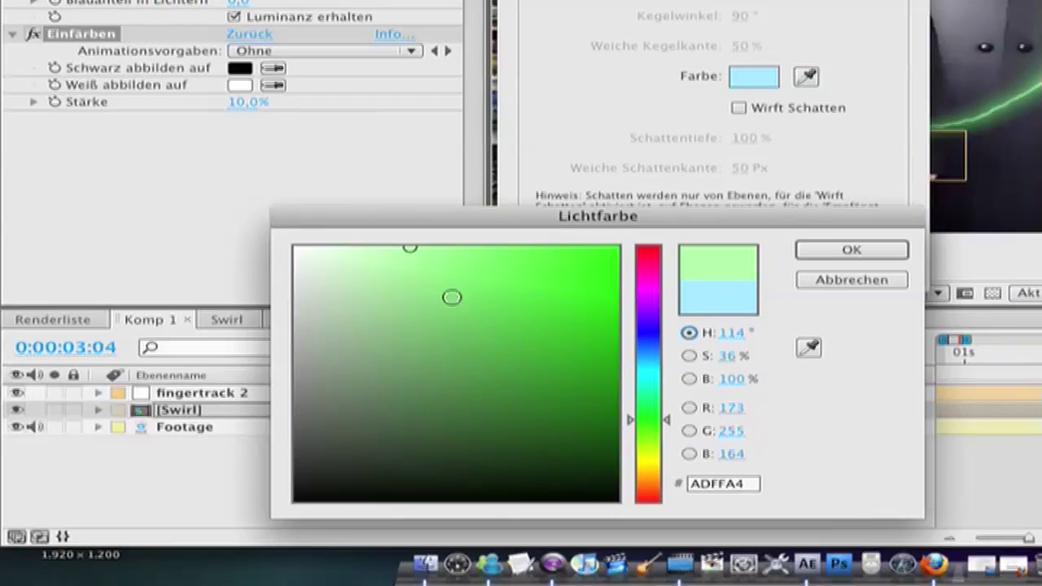
pyautogui.moveTo(295, 246); pyautogui.dragTo(243, 246)
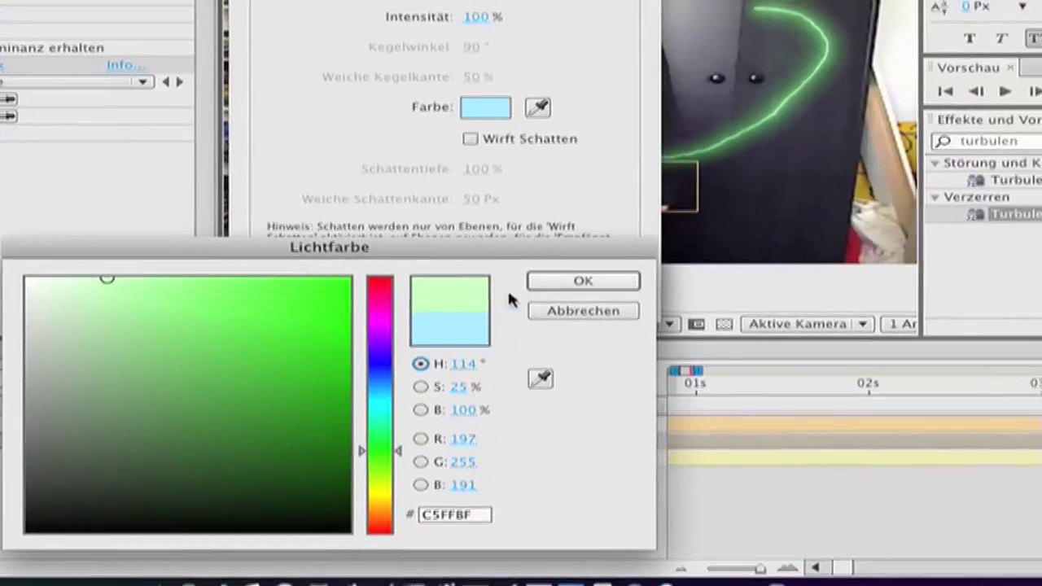
pyautogui.click(583, 281)
pyautogui.click(520, 238)
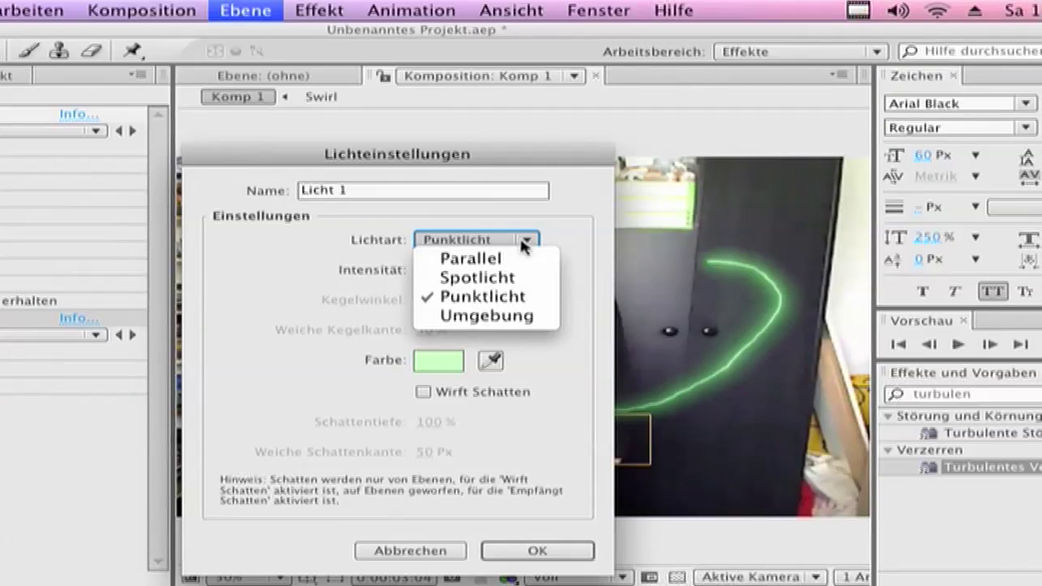
pyautogui.click(522, 242)
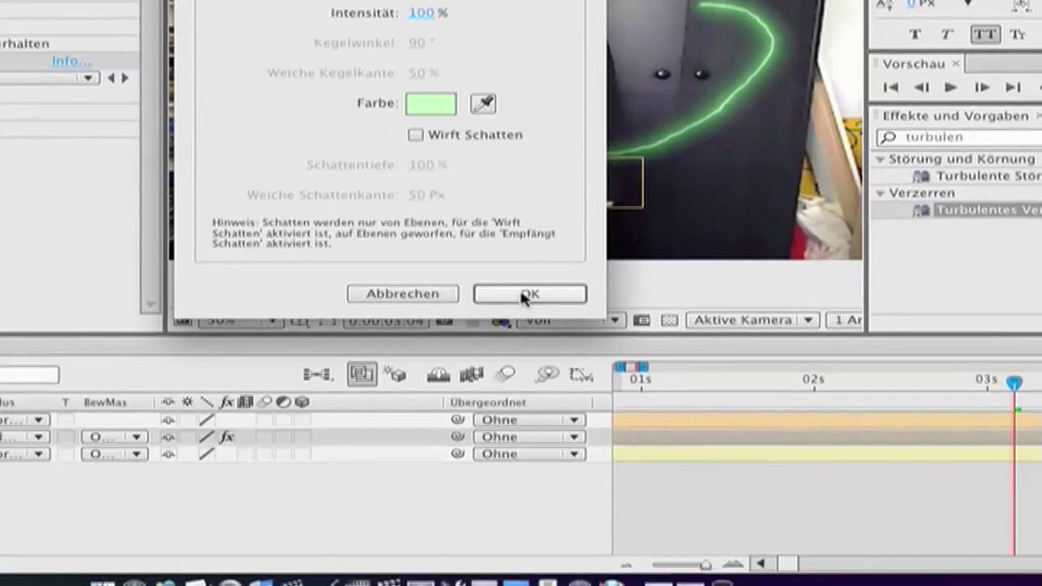
# - Add Licht 1 at the stroke's end and parent it to fingertrack 2
pyautogui.click(526, 295)
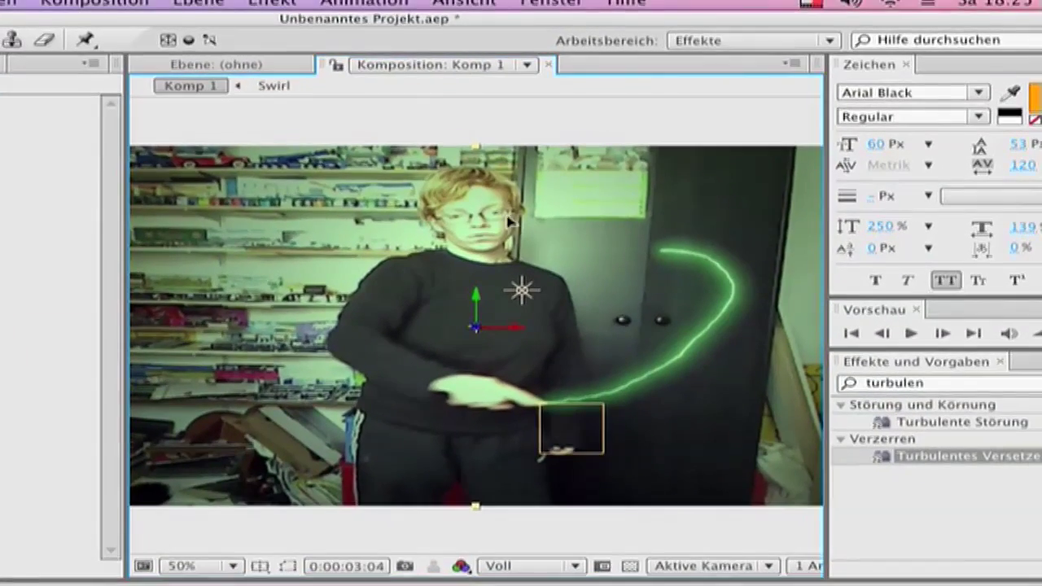
pyautogui.moveTo(522, 290); pyautogui.dragTo(542, 407)
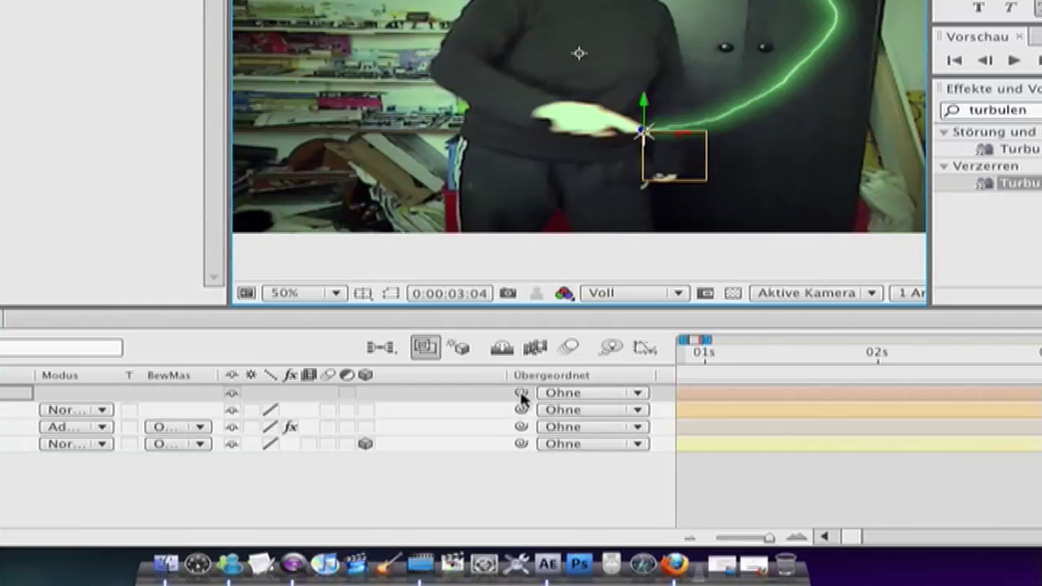
pyautogui.moveTo(522, 395); pyautogui.dragTo(135, 405)
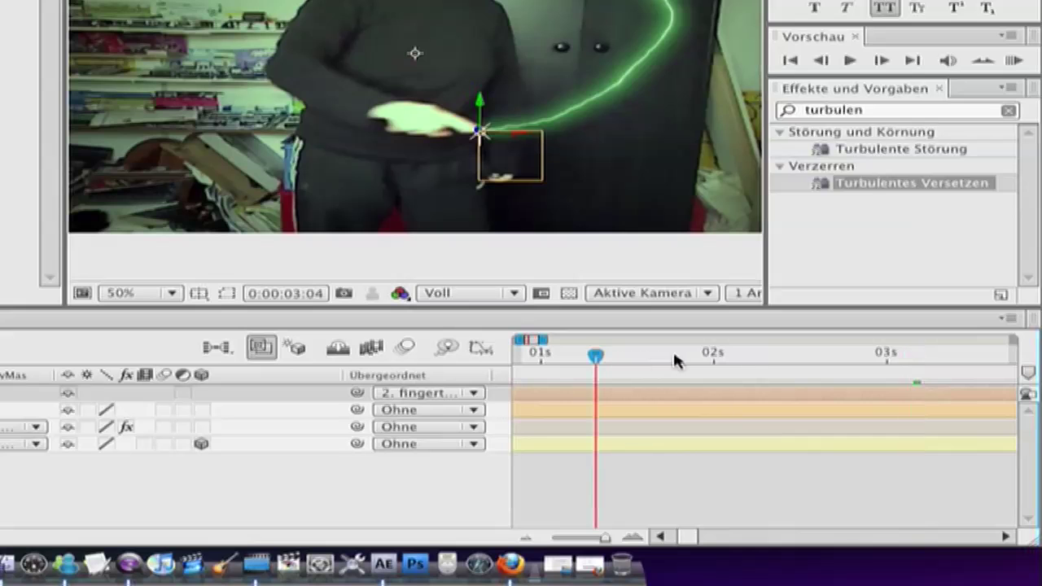
# - At just under 2 seconds, adjust Licht 1's depth to tune the footage brightness
pyautogui.moveTo(675, 355); pyautogui.dragTo(707, 356)
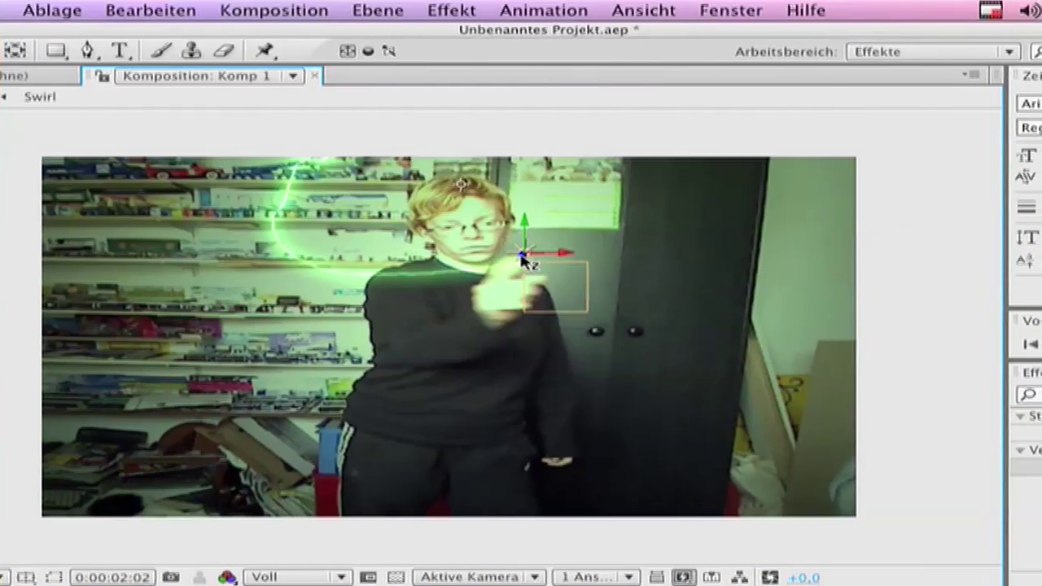
pyautogui.moveTo(523, 257); pyautogui.dragTo(594, 129)
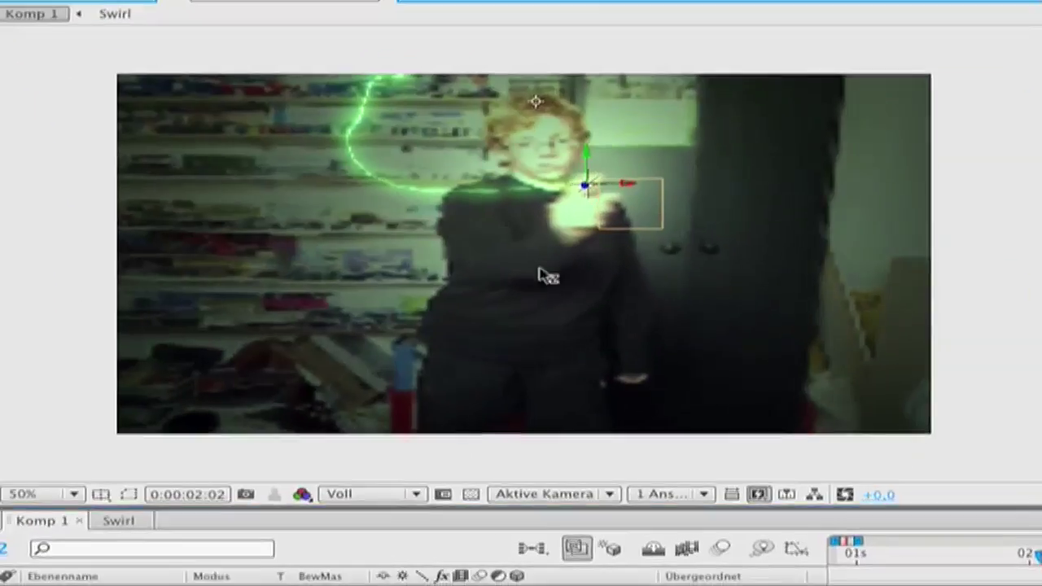
pyautogui.moveTo(547, 277); pyautogui.dragTo(509, 336)
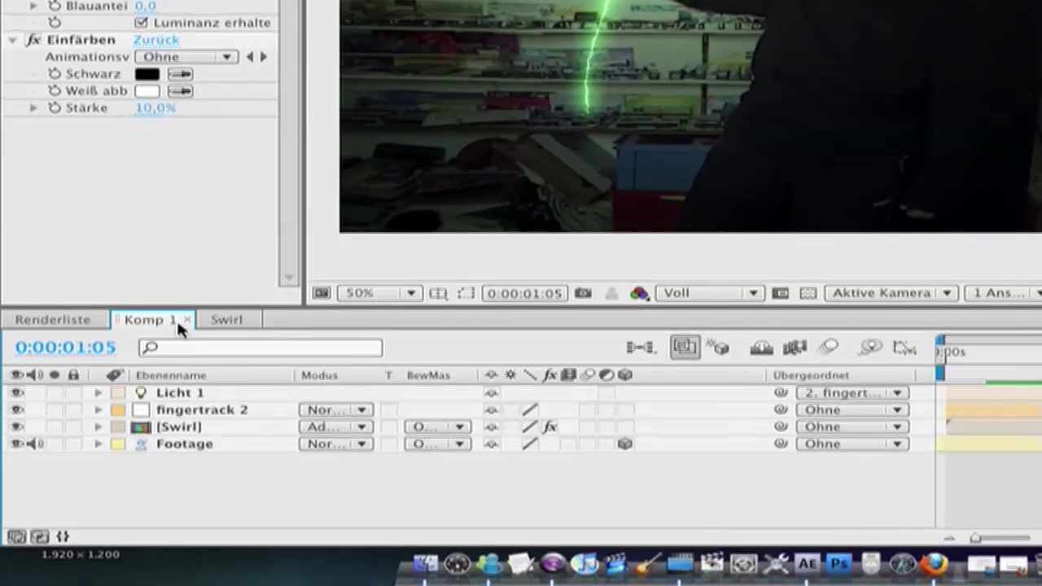
pyautogui.click(221, 320)
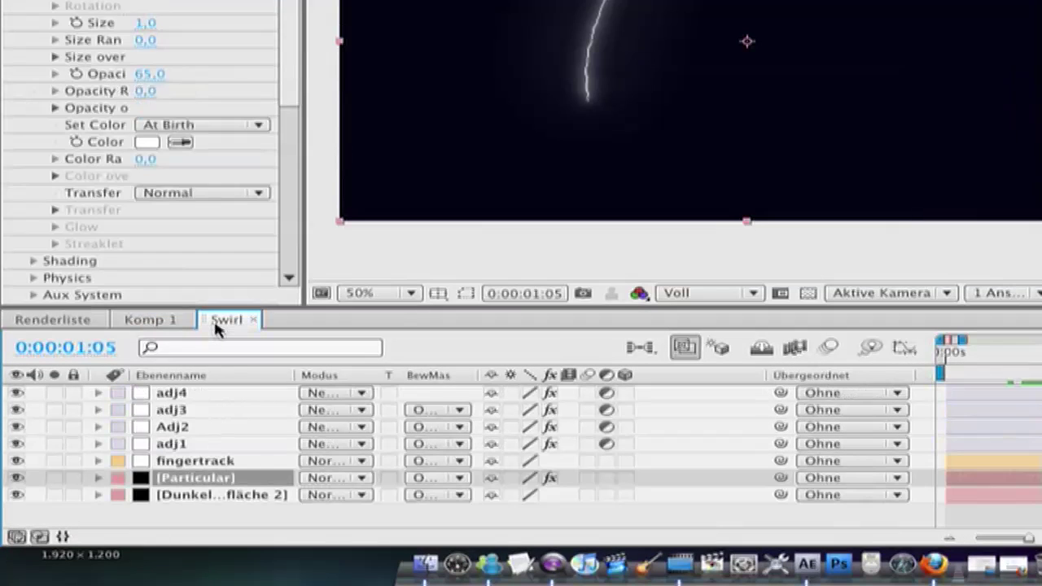